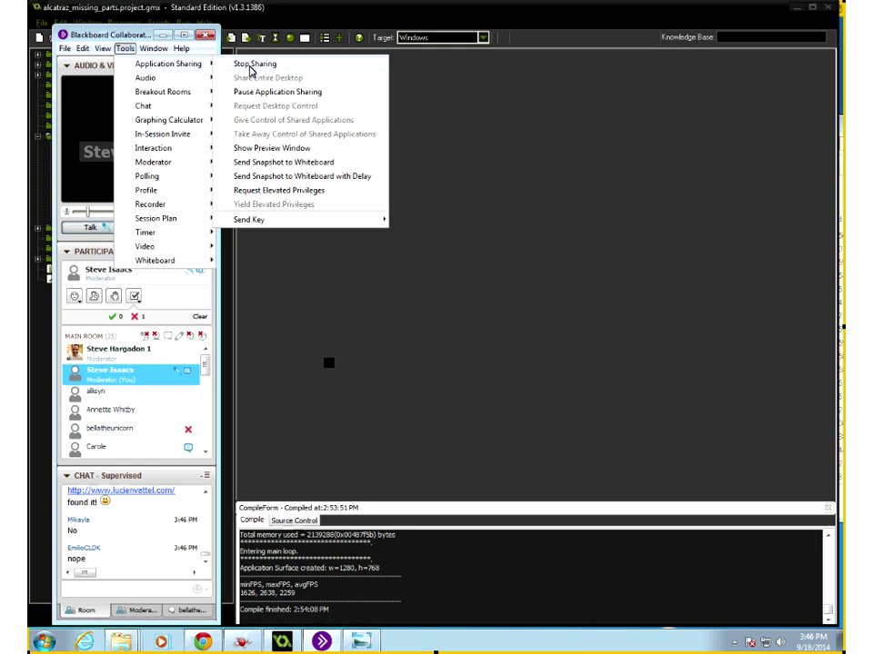
Stop the application sharing and open the properties of objBilbo, with the sprite list expanded
{"action": "left_click", "coordinate": [252, 65]}
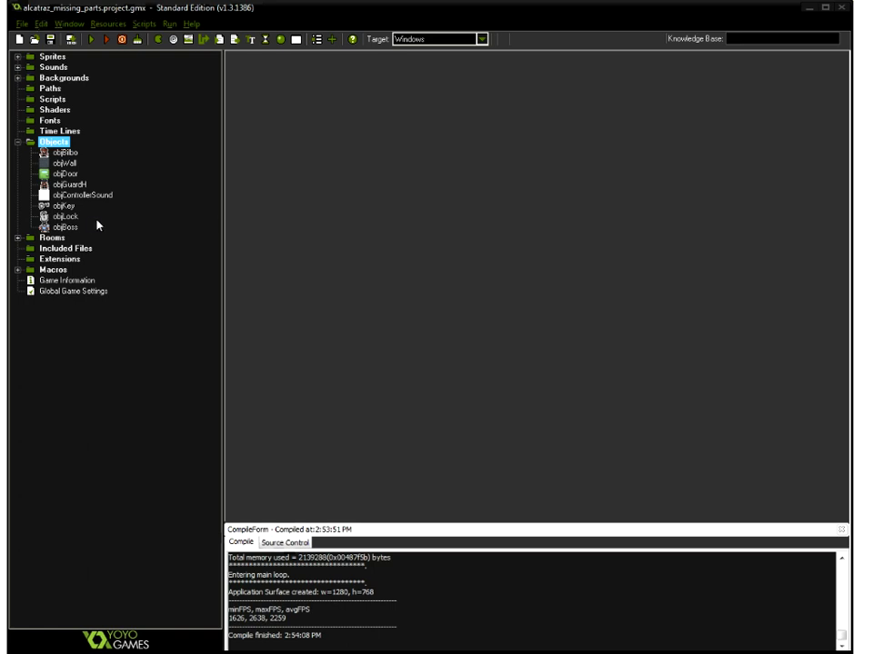
{"action": "left_click", "coordinate": [64, 156]}
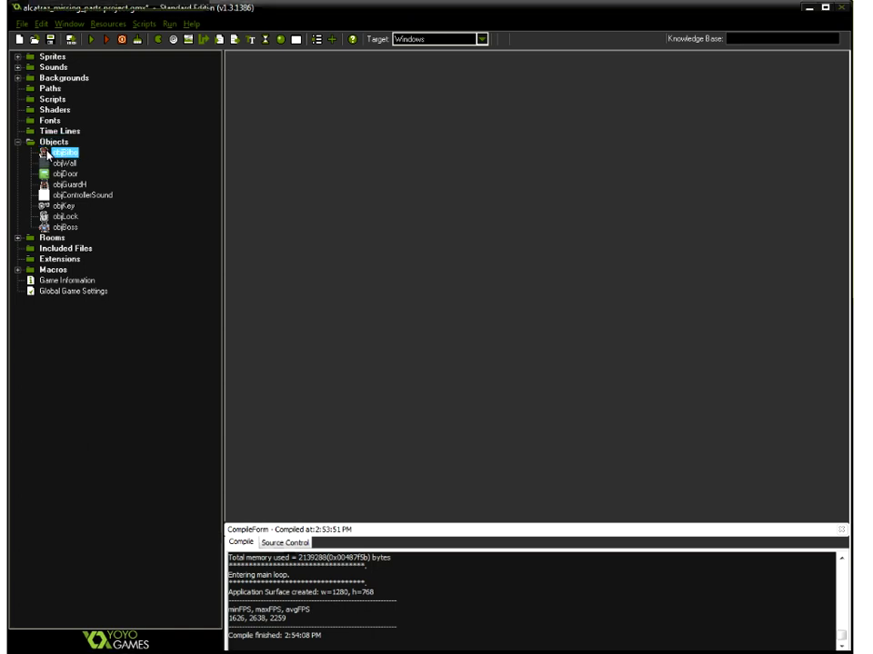
{"action": "double_click", "coordinate": [47, 155]}
{"action": "left_click_drag", "start_coordinate": [162, 18], "coordinate": [343, 144]}
{"action": "double_click", "coordinate": [54, 56]}
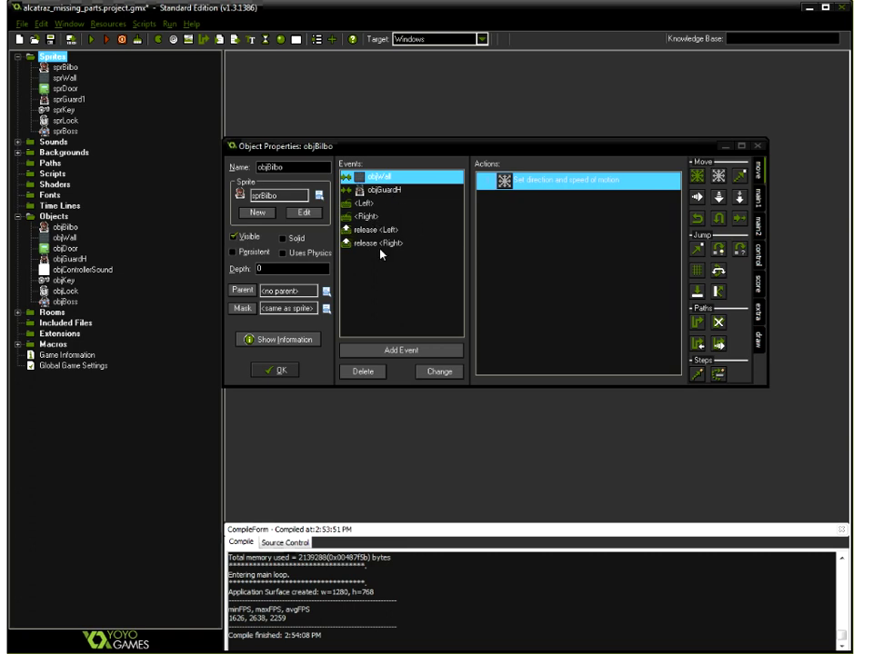
Examine the direction and speed of the movement actions in objBilbo's Left and Right keyboard events
{"action": "left_click", "coordinate": [359, 211]}
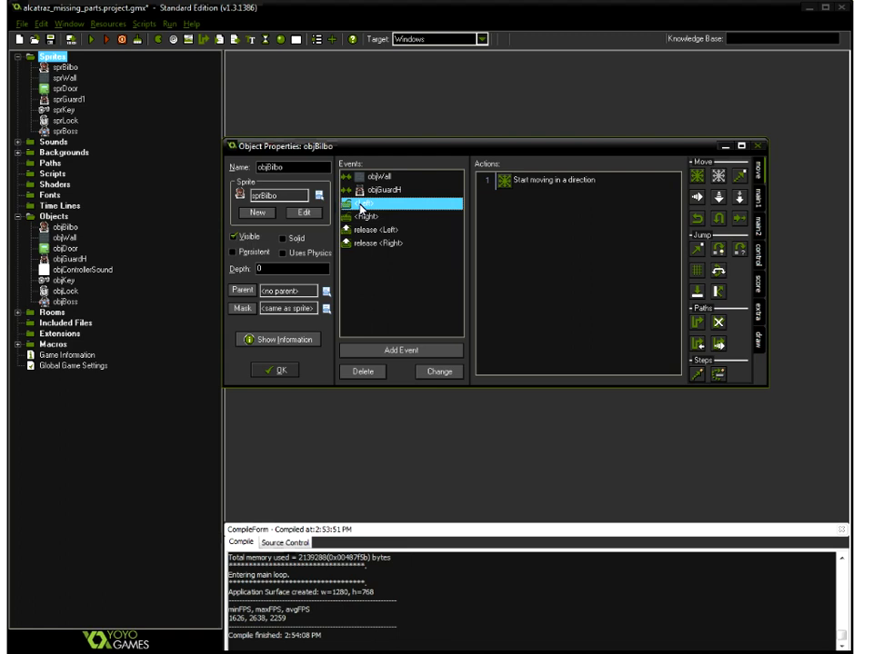
{"action": "double_click", "coordinate": [536, 182]}
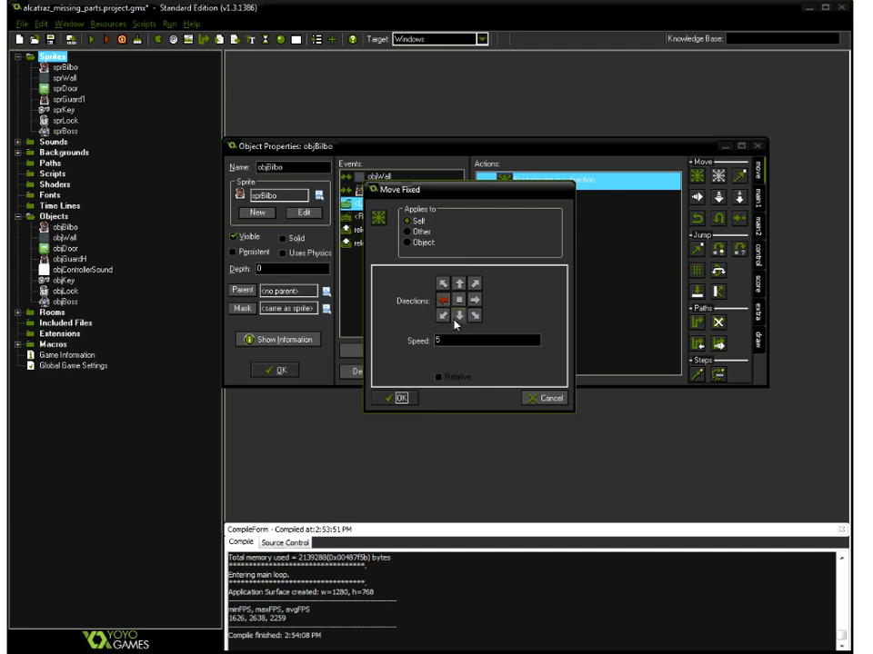
{"action": "left_click", "coordinate": [397, 398]}
{"action": "left_click", "coordinate": [364, 218]}
{"action": "double_click", "coordinate": [505, 181]}
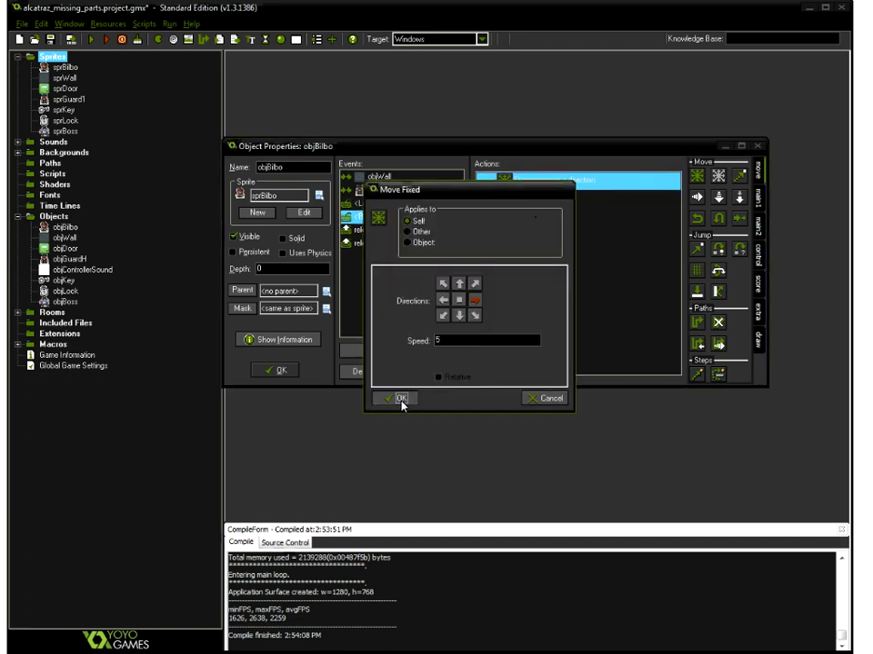
{"action": "left_click", "coordinate": [400, 398]}
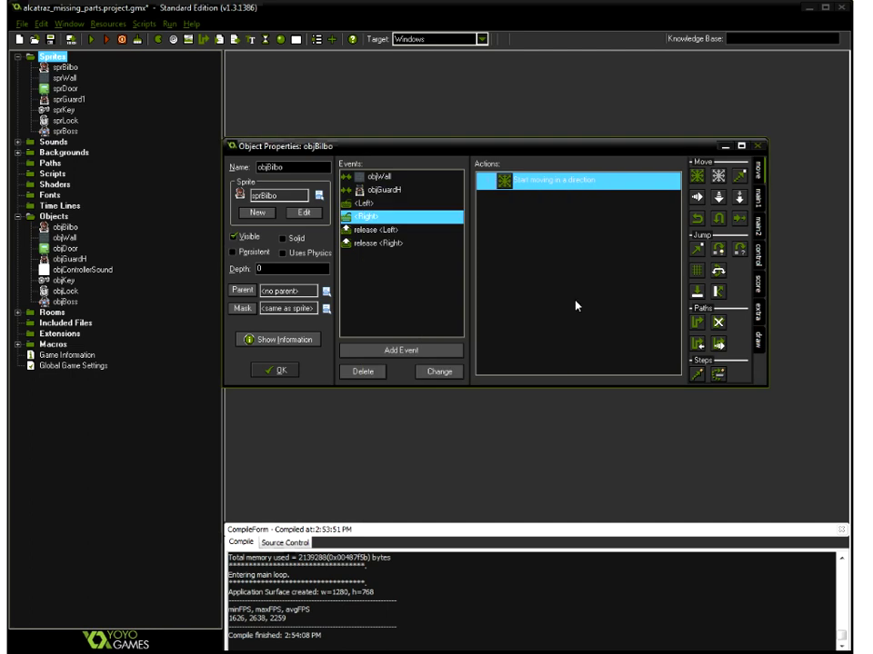
Add an Up keyboard event to objBilbo with a Move Fixed action going up at speed 3
{"action": "left_click", "coordinate": [385, 354]}
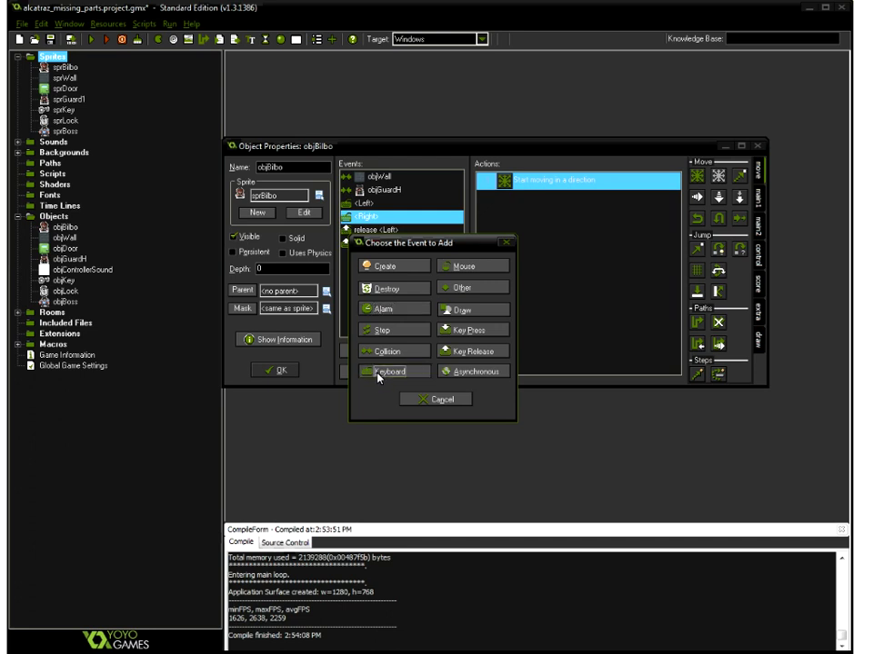
{"action": "left_click", "coordinate": [379, 372]}
{"action": "left_click", "coordinate": [402, 411]}
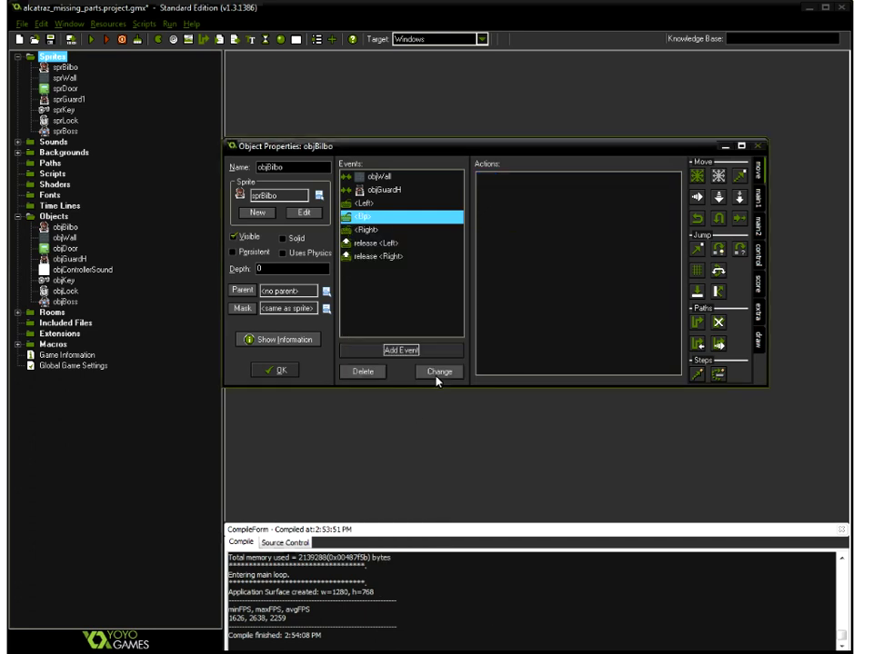
{"action": "left_click_drag", "start_coordinate": [697, 175], "coordinate": [536, 212]}
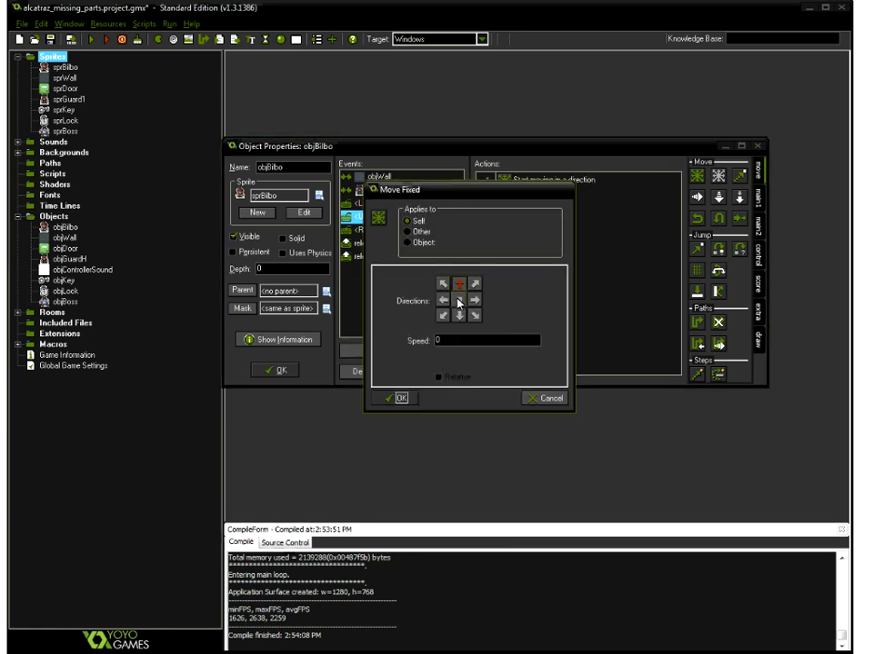
{"action": "type", "text": "3"}
{"action": "left_click", "coordinate": [398, 400]}
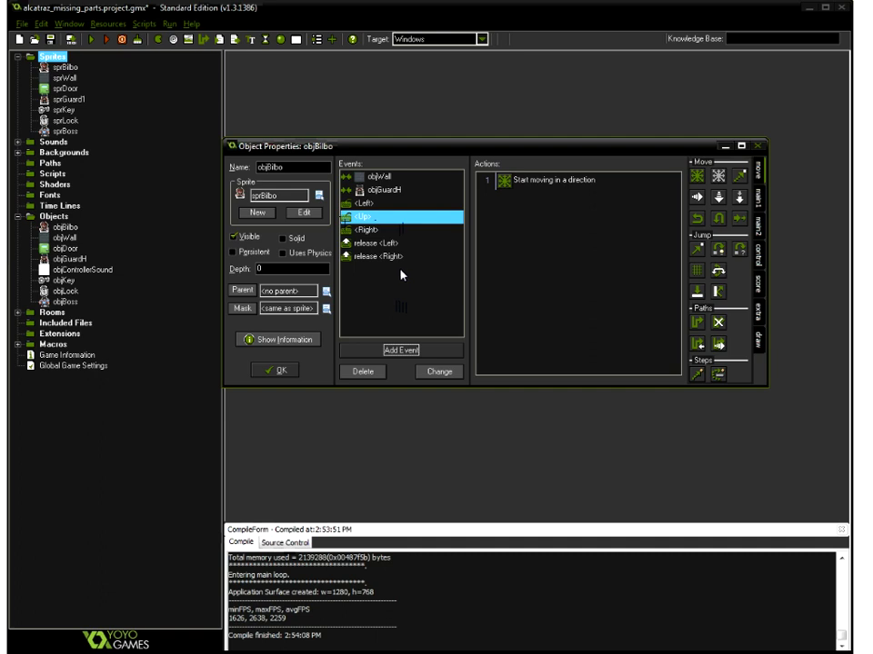
Add a Down keyboard event to objBilbo with a Move Fixed action going down at speed 1, and accept the object's properties
{"action": "left_click", "coordinate": [394, 353]}
{"action": "left_click", "coordinate": [389, 371]}
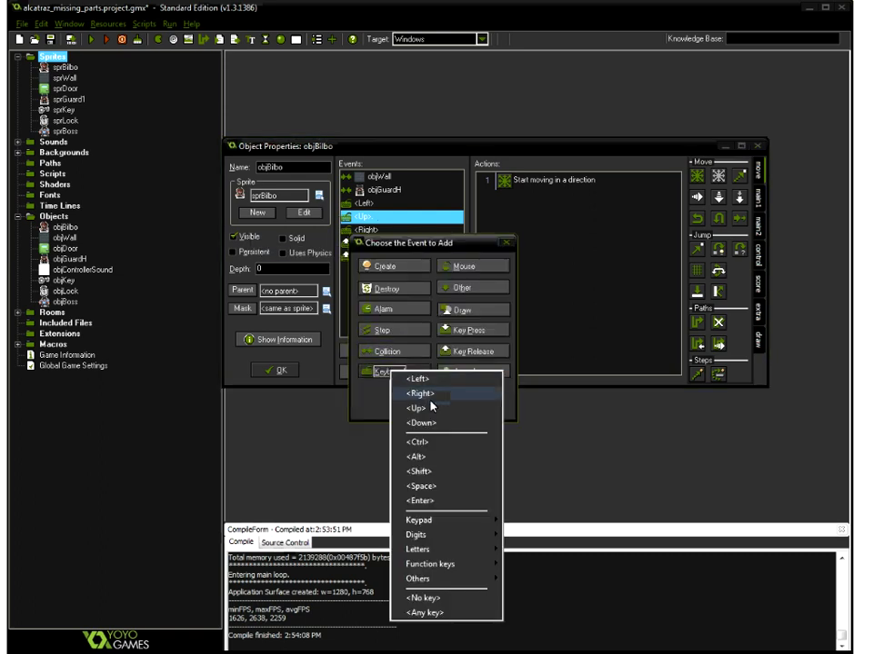
{"action": "left_click", "coordinate": [421, 422]}
{"action": "left_click_drag", "start_coordinate": [696, 175], "coordinate": [573, 230]}
{"action": "left_click", "coordinate": [459, 315]}
{"action": "type", "text": "1"}
{"action": "left_click", "coordinate": [401, 399]}
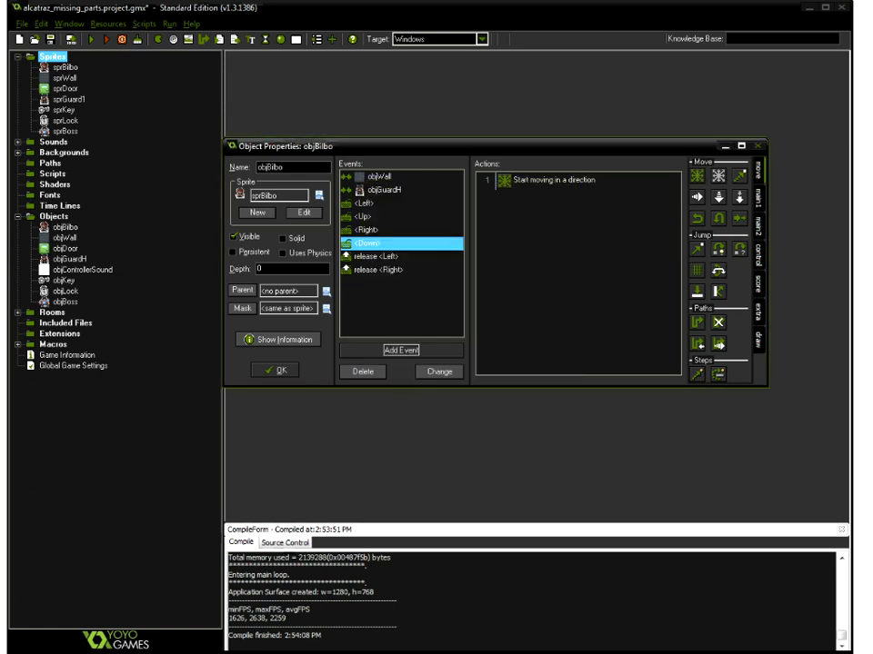
{"action": "left_click", "coordinate": [272, 370]}
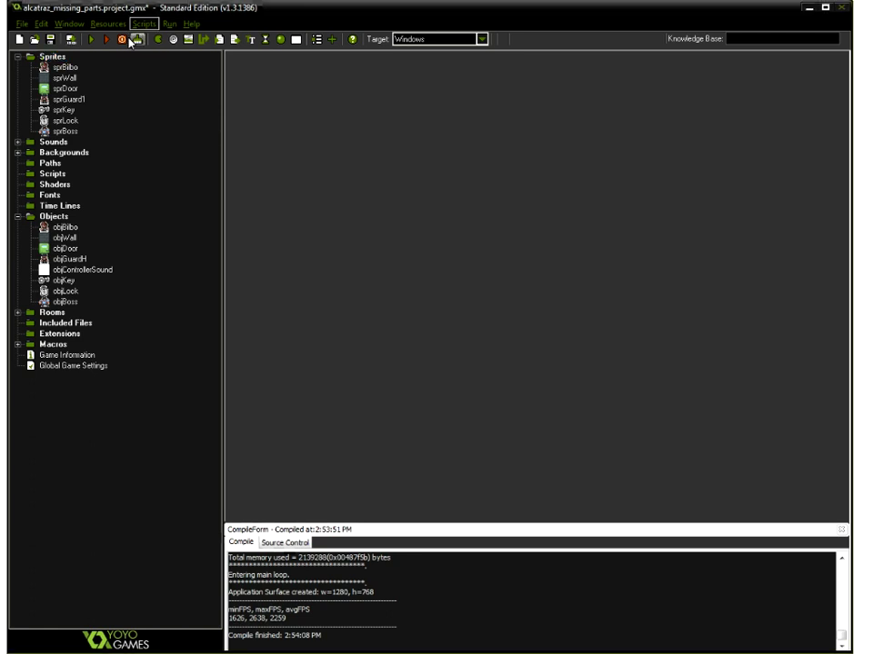
Run the game, test moving the player up, down, right and left through the maze, and quit it
{"action": "left_click", "coordinate": [94, 41]}
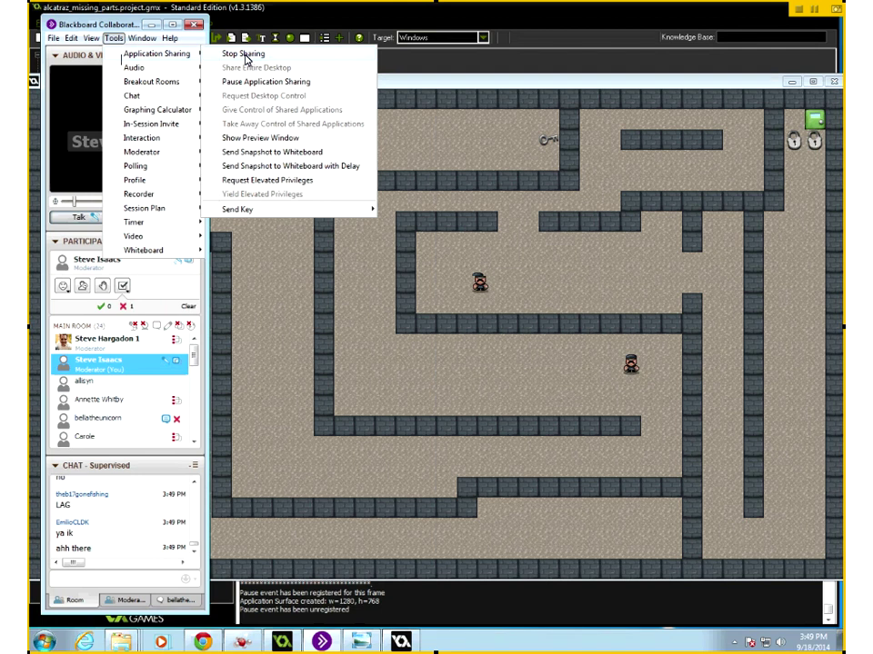
{"action": "left_click", "coordinate": [499, 407]}
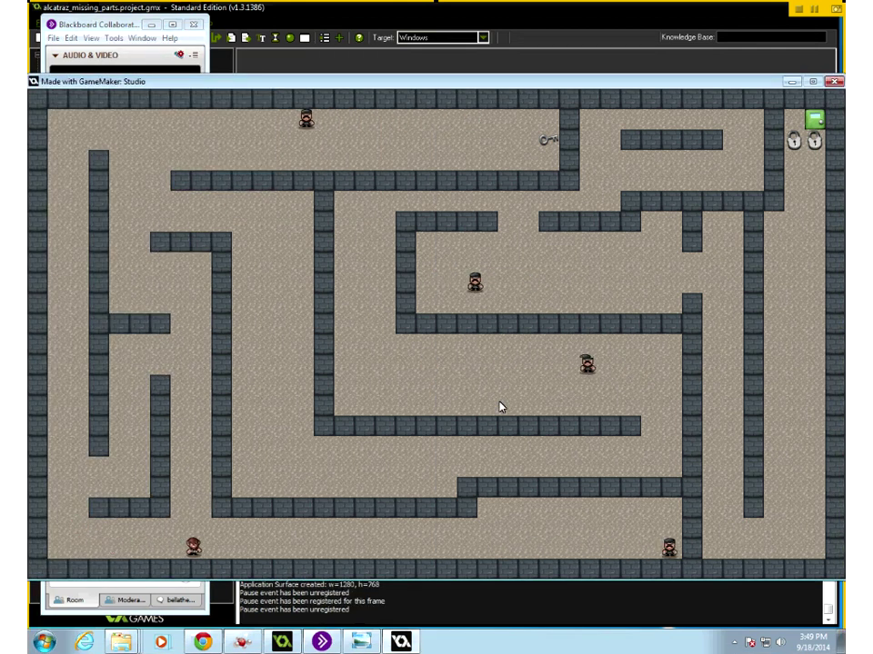
{"action": "key", "text": "Up"}
{"action": "key", "text": "Up"}
{"action": "key", "text": "Up"}
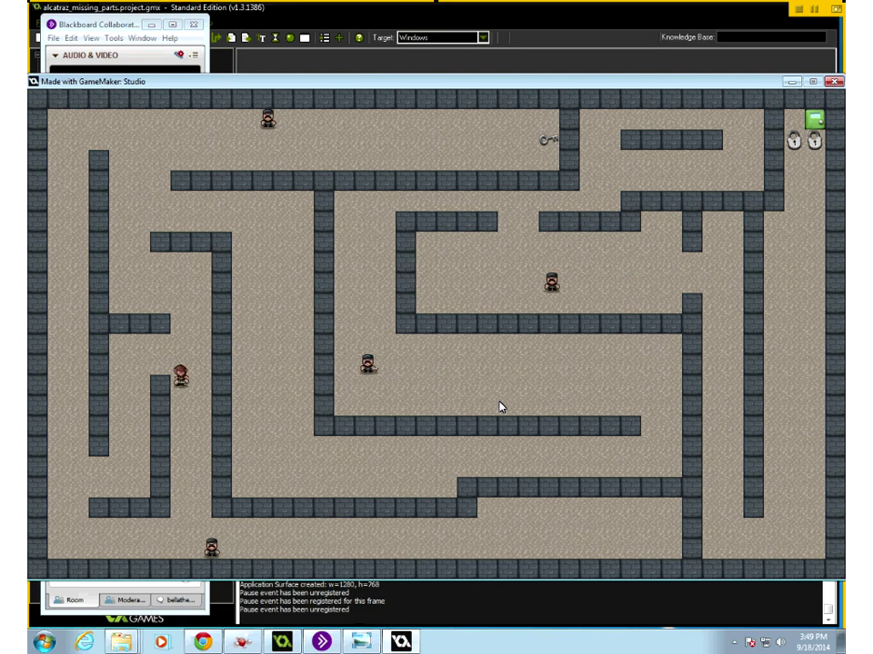
{"action": "key", "text": "Down"}
{"action": "key", "text": "Up"}
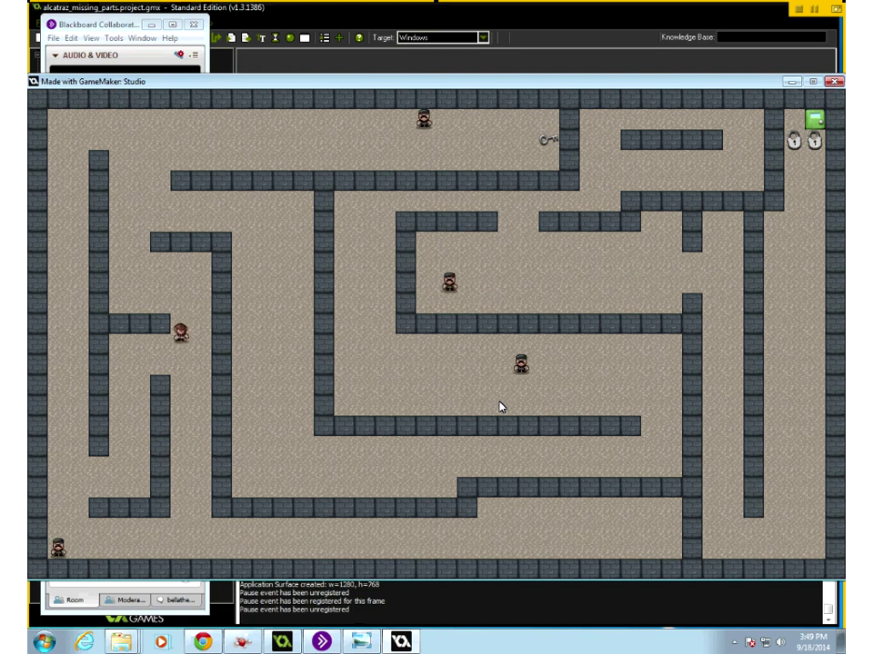
{"action": "key", "text": "Right"}
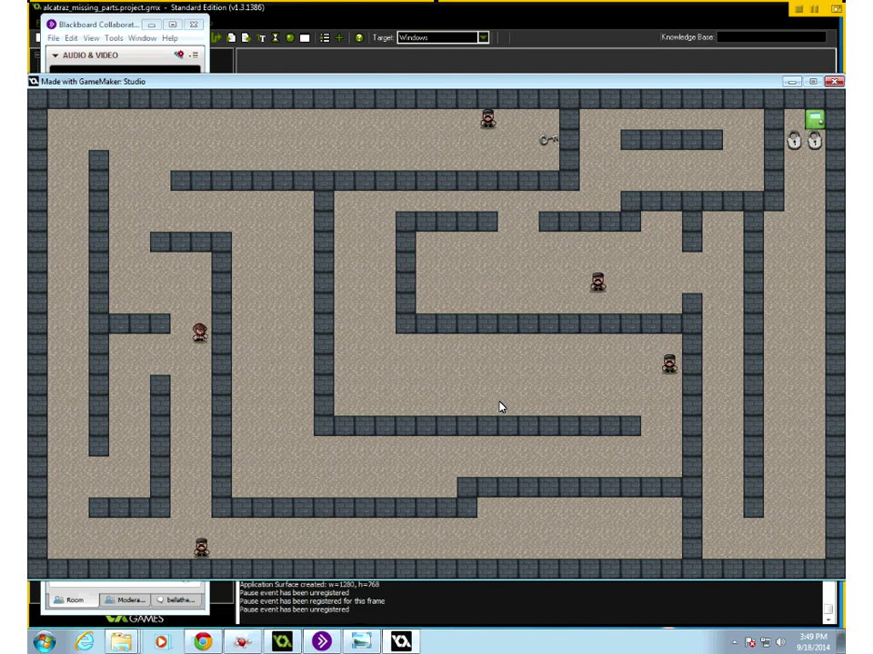
{"action": "key", "text": "Left"}
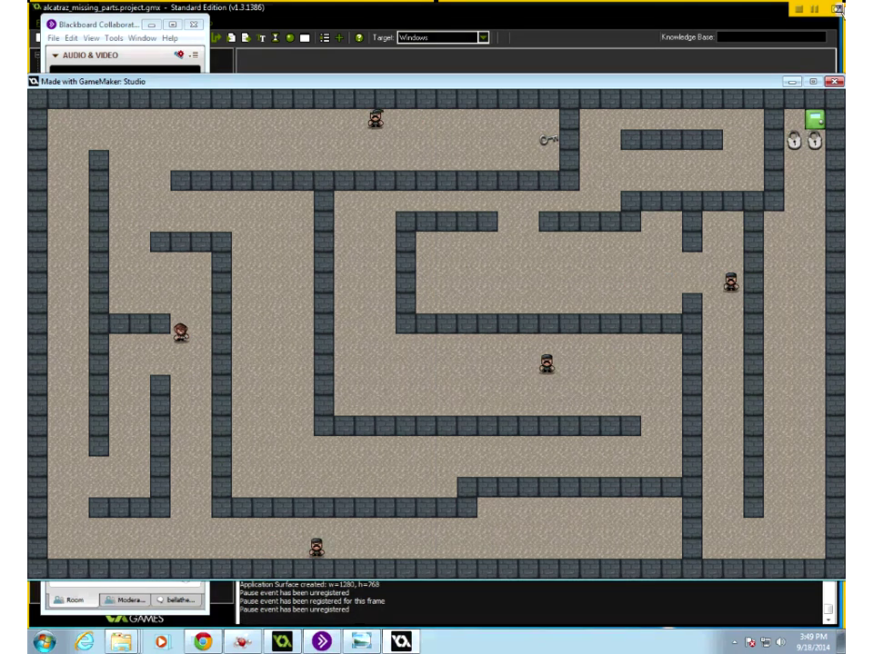
{"action": "key", "text": "Escape"}
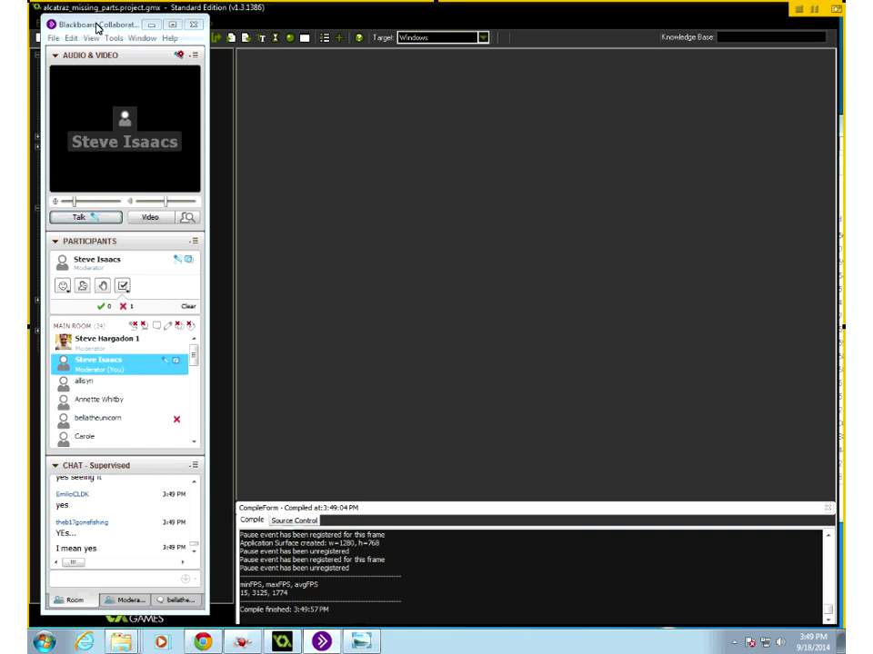
Reopen objBilbo and examine its Left and Right key release events, including the settings of the Left release's movement action
{"action": "left_click_drag", "start_coordinate": [96, 28], "coordinate": [460, 75]}
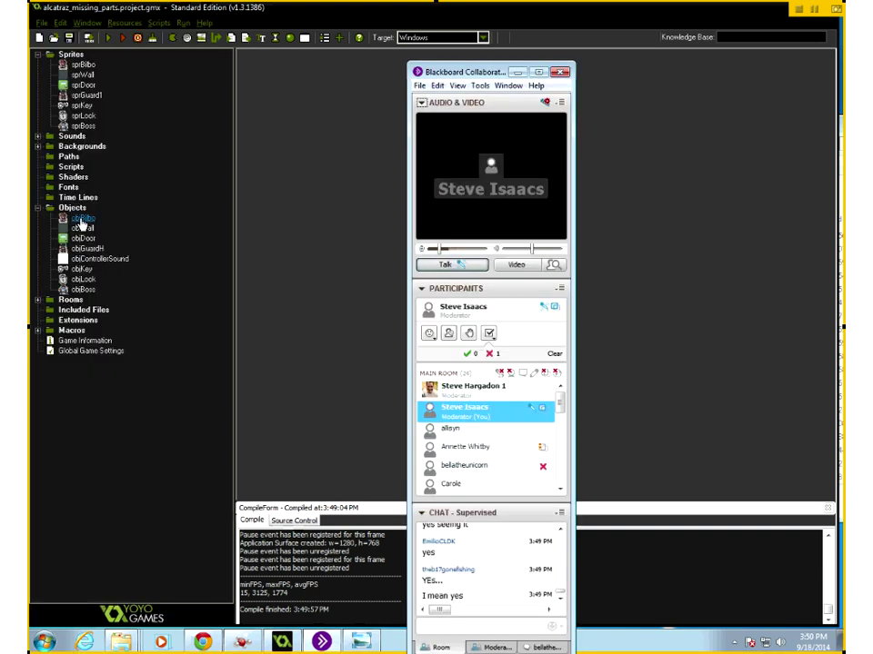
{"action": "double_click", "coordinate": [82, 221]}
{"action": "left_click", "coordinate": [376, 247]}
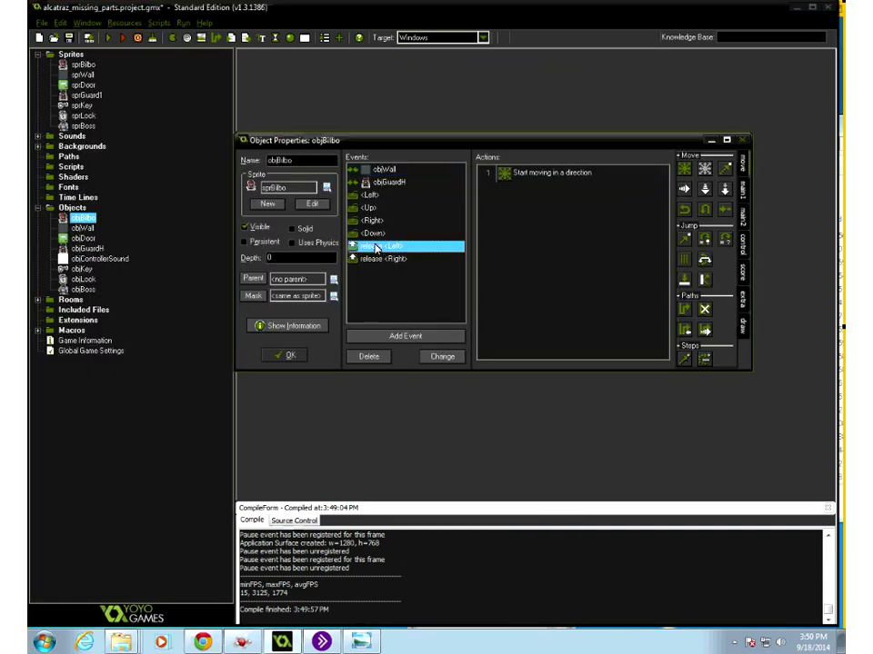
{"action": "left_click", "coordinate": [391, 259]}
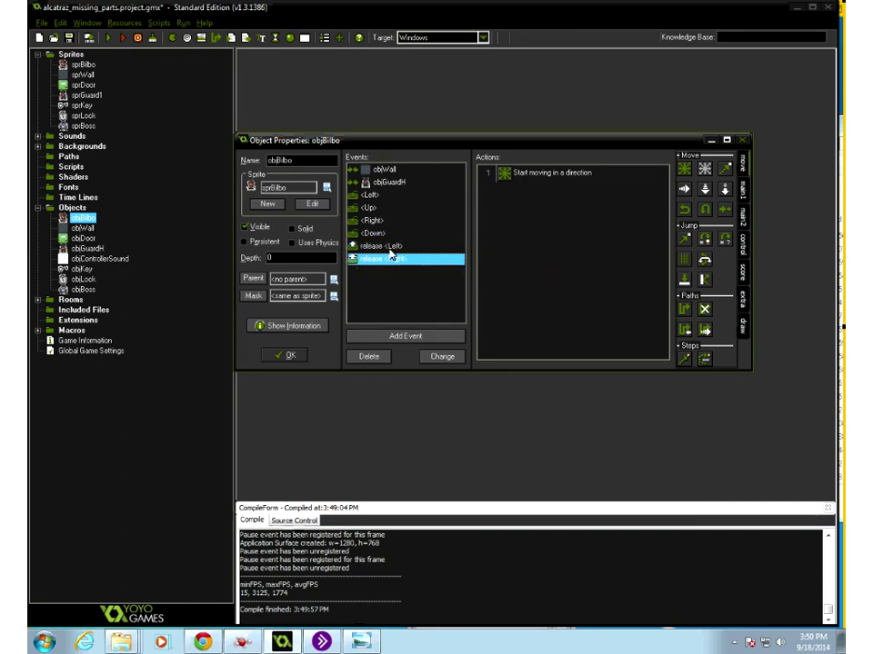
{"action": "left_click", "coordinate": [390, 247]}
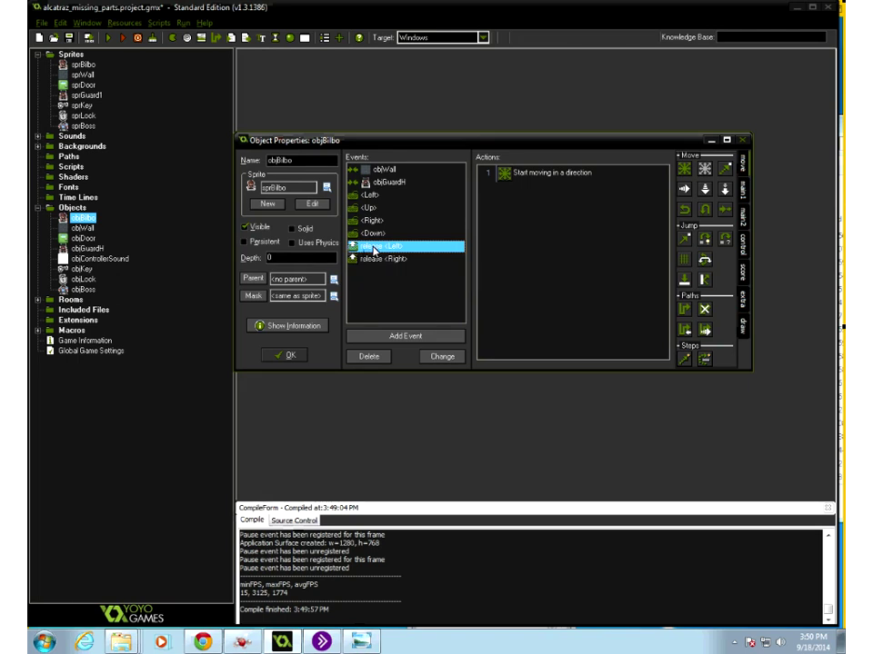
{"action": "left_click", "coordinate": [543, 183]}
{"action": "double_click", "coordinate": [543, 183]}
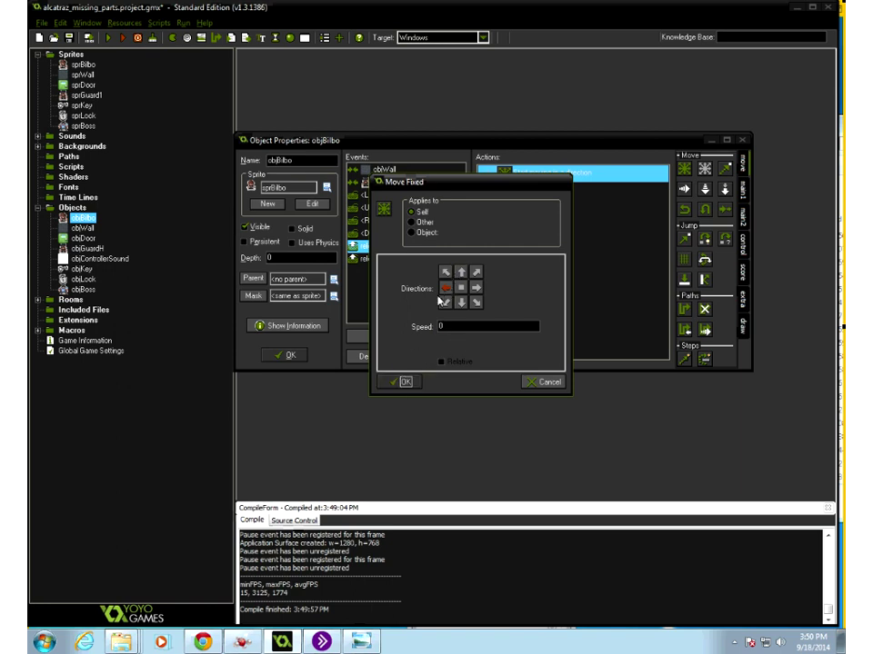
{"action": "left_click", "coordinate": [391, 382]}
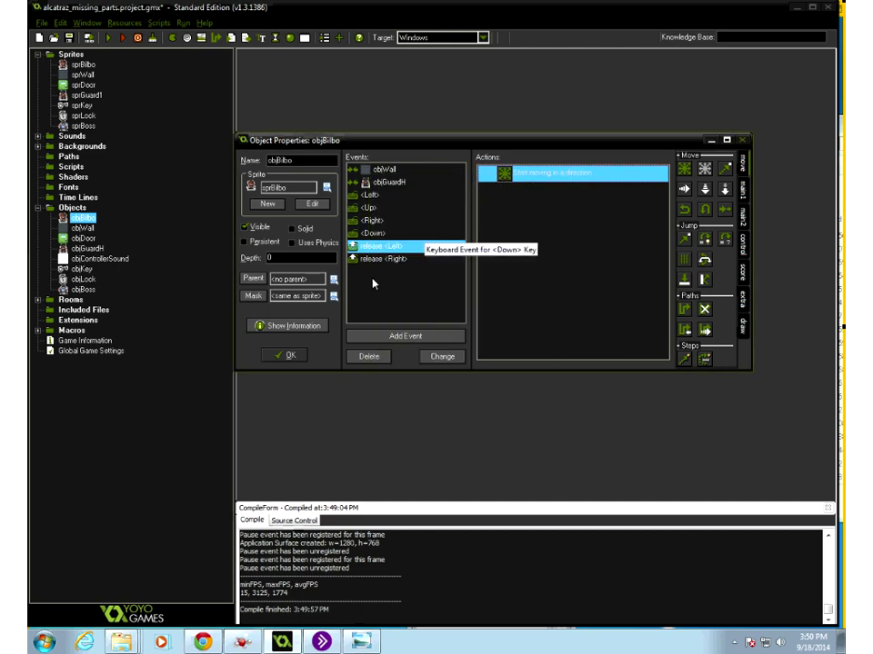
{"action": "left_click", "coordinate": [383, 336]}
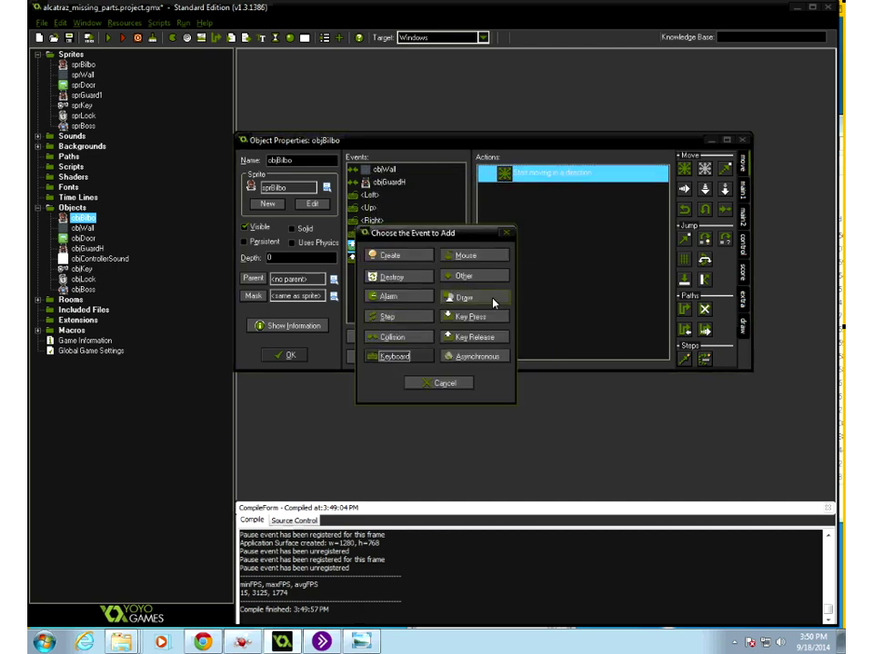
{"action": "left_click", "coordinate": [476, 337]}
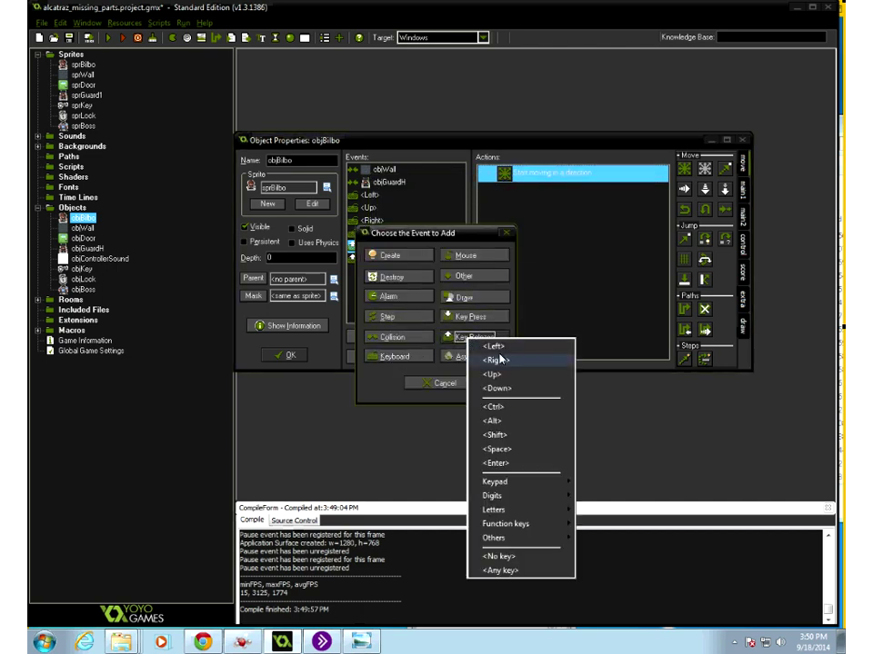
{"action": "left_click", "coordinate": [497, 360]}
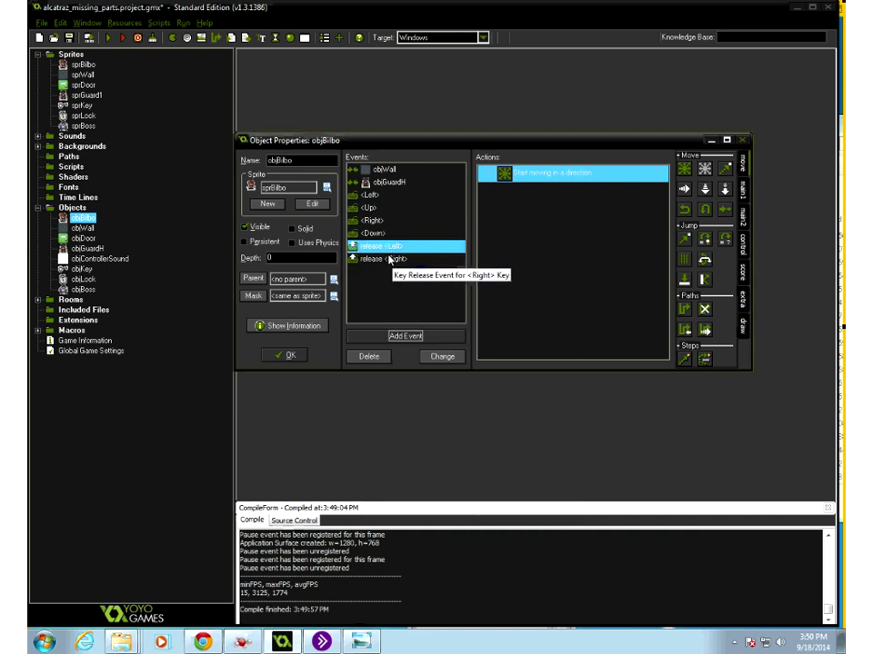
Add an Up key release event to objBilbo with a Move Fixed action going up at speed 0
{"action": "left_click", "coordinate": [401, 335]}
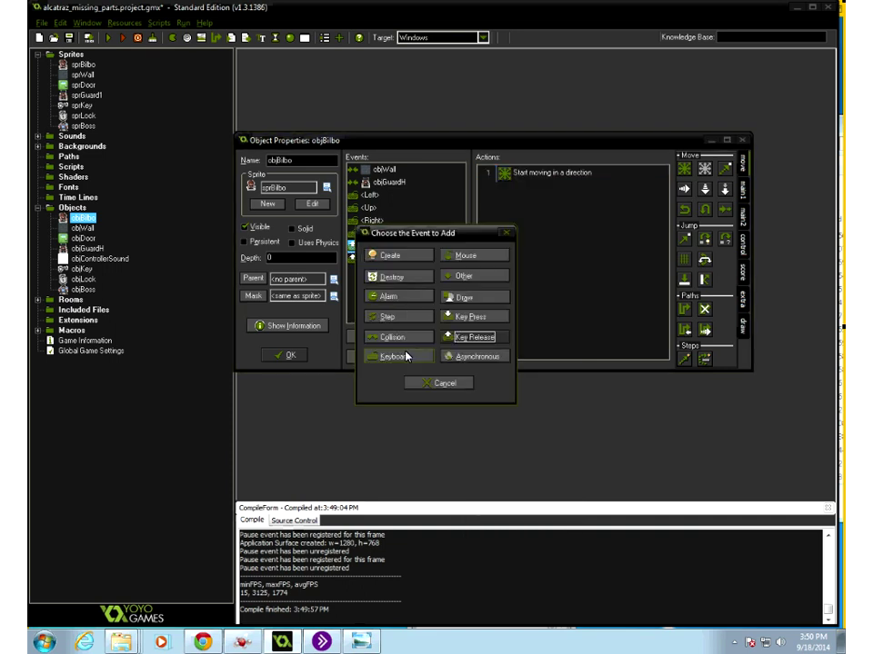
{"action": "left_click", "coordinate": [474, 338]}
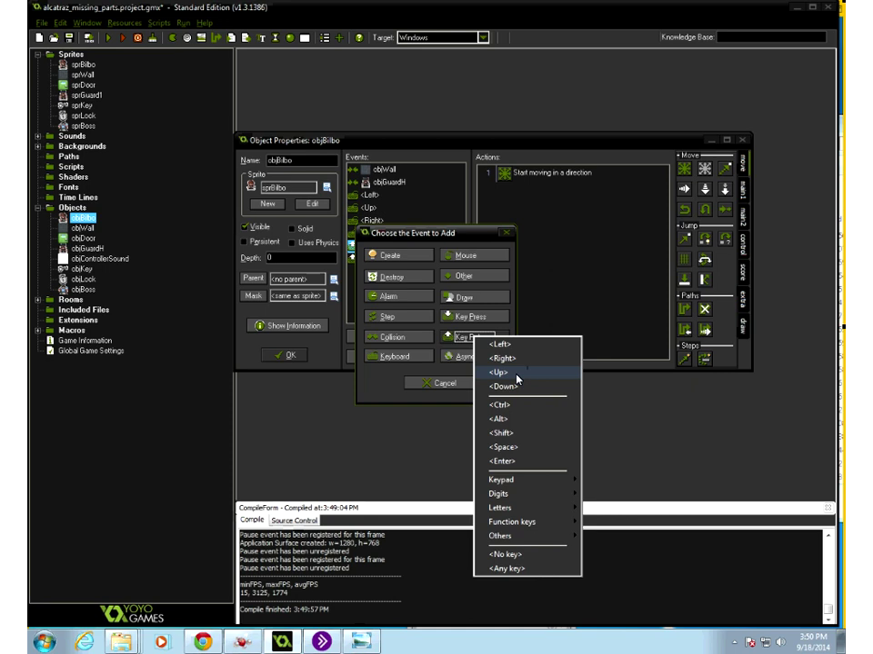
{"action": "left_click", "coordinate": [500, 370]}
{"action": "left_click_drag", "start_coordinate": [684, 169], "coordinate": [559, 230]}
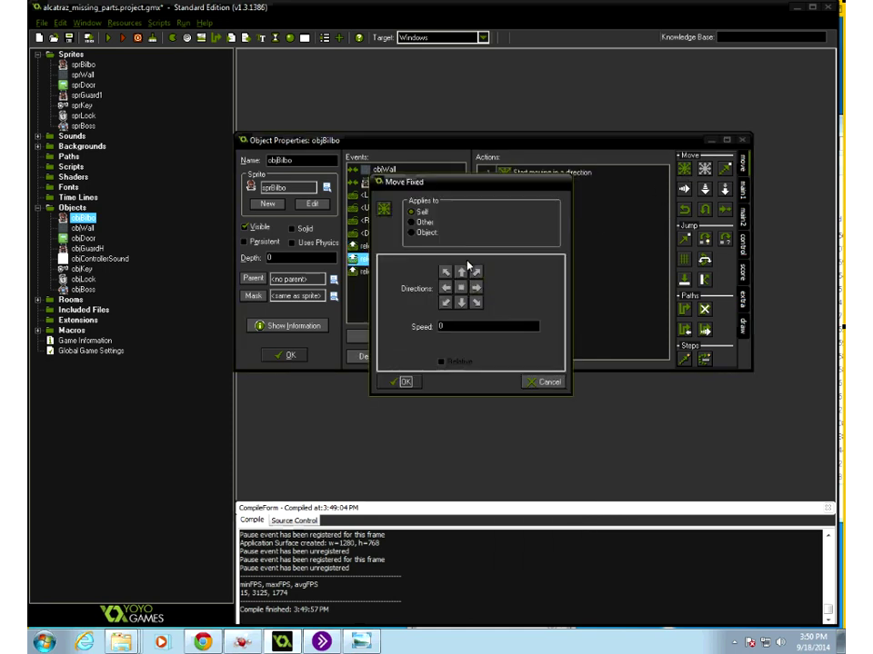
{"action": "left_click", "coordinate": [462, 274]}
{"action": "left_click", "coordinate": [404, 381]}
Add a Down key release event to objBilbo with a Move Fixed action going down at speed 0
{"action": "left_click", "coordinate": [392, 339]}
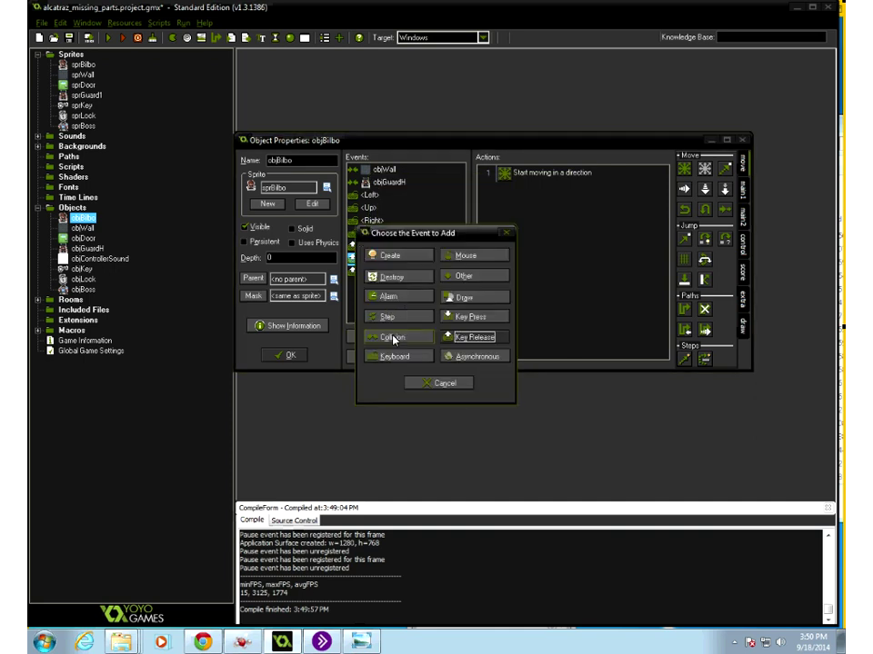
{"action": "left_click", "coordinate": [468, 338]}
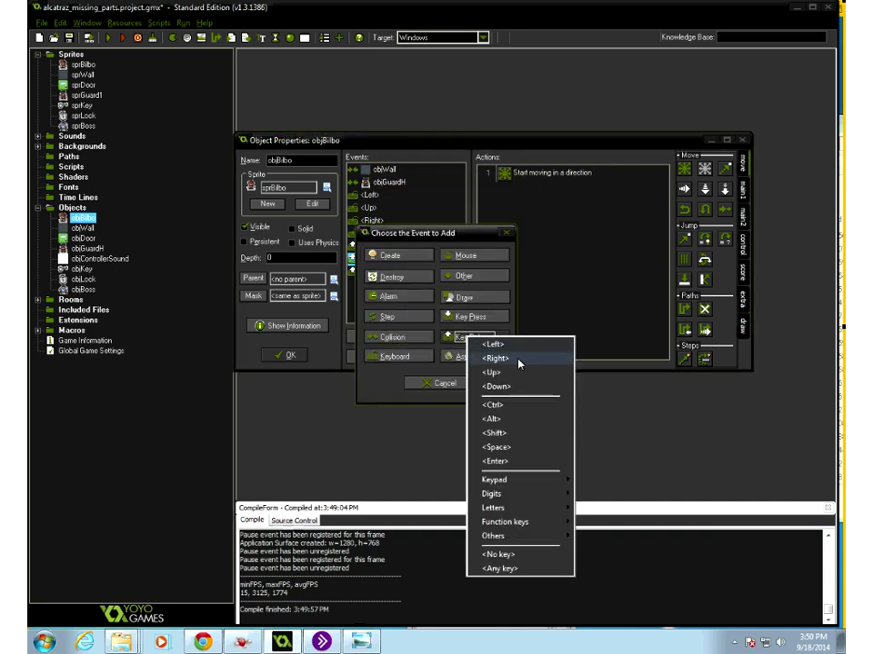
{"action": "left_click", "coordinate": [504, 386]}
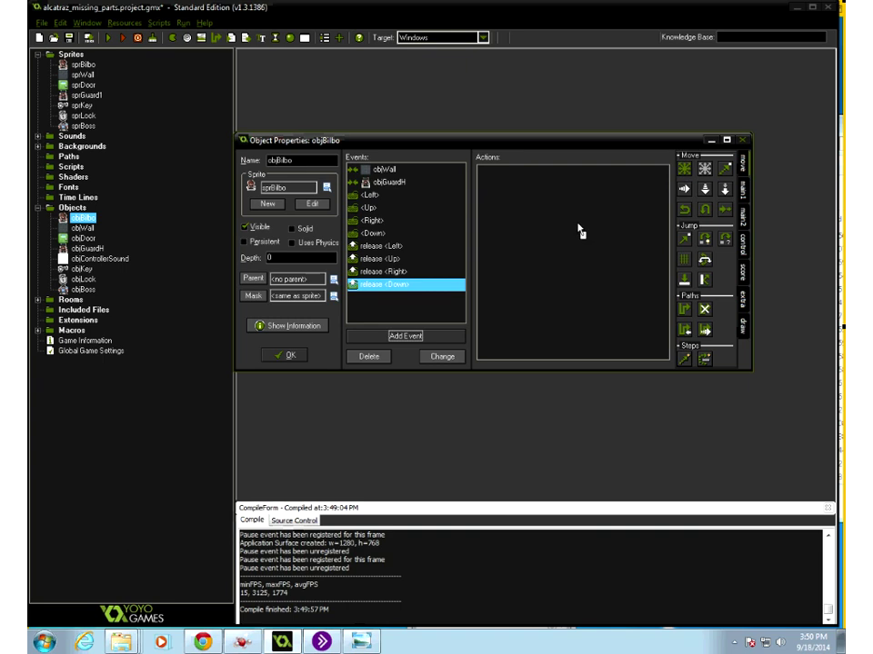
{"action": "left_click_drag", "start_coordinate": [684, 168], "coordinate": [564, 228]}
{"action": "left_click", "coordinate": [461, 302]}
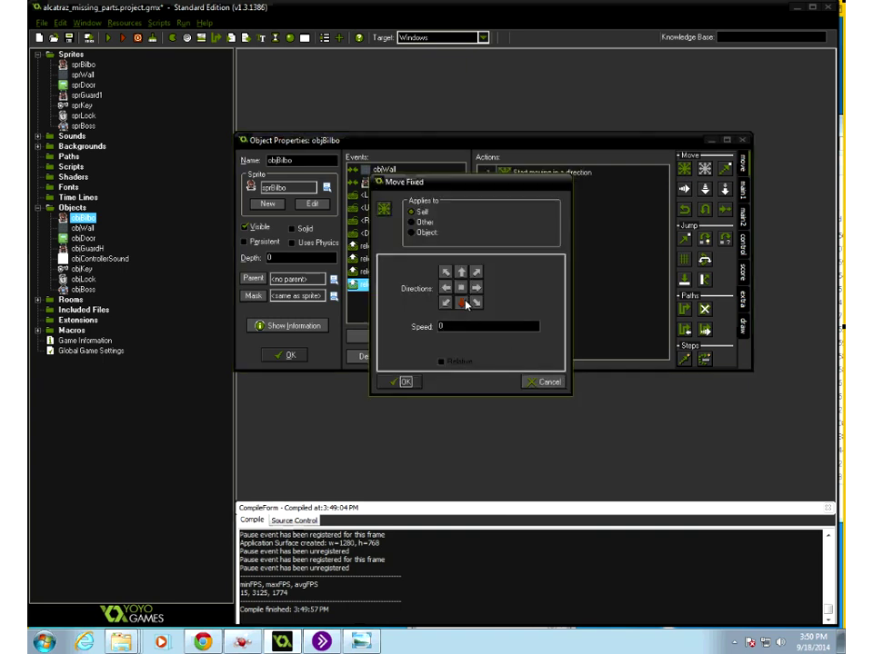
{"action": "left_click", "coordinate": [404, 382]}
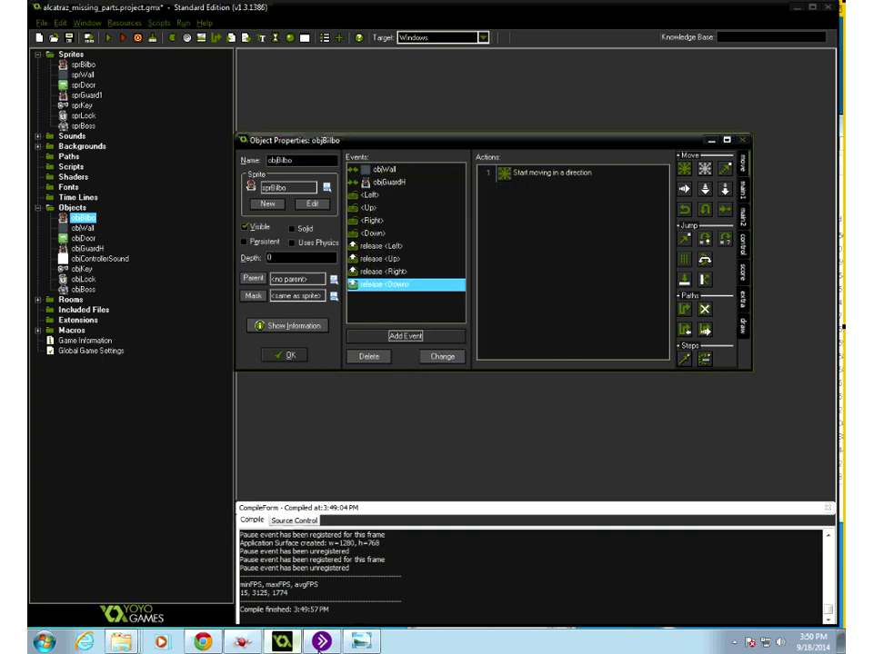
Switch to Blackboard Collaborate to read the session chat, and return to the game editor
{"action": "mouse_move", "coordinate": [320, 644]}
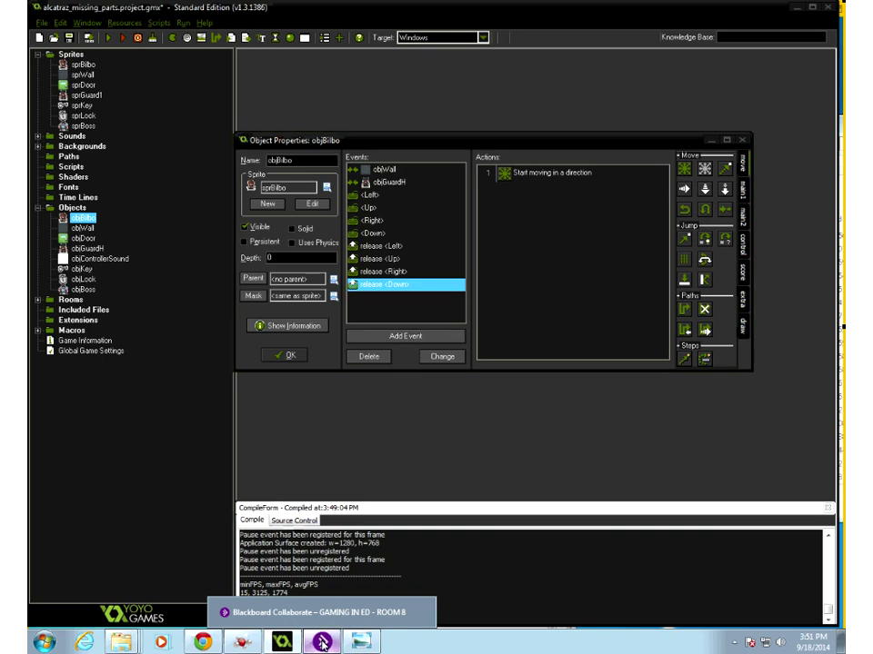
{"action": "left_click", "coordinate": [320, 643]}
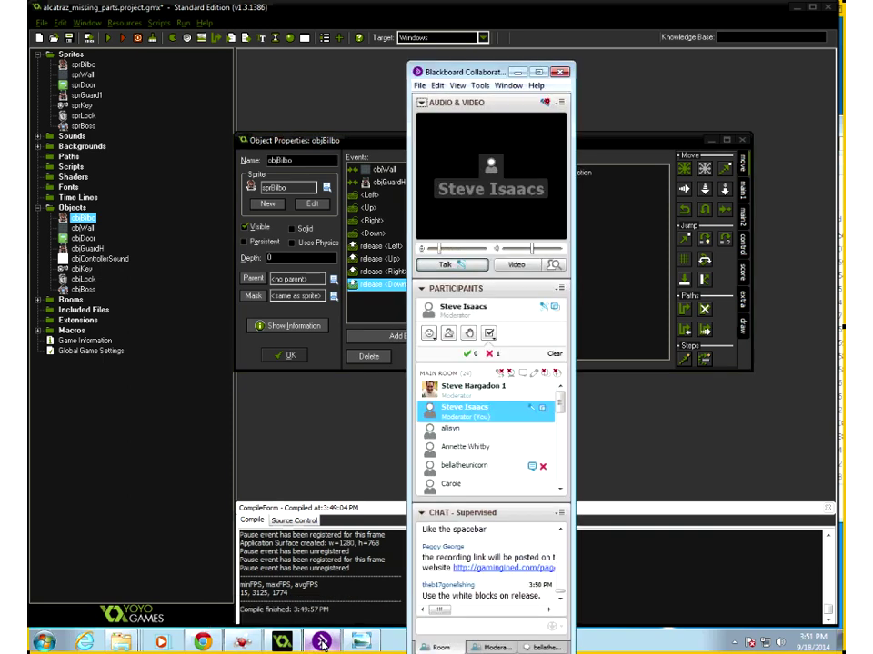
{"action": "left_click", "coordinate": [321, 641]}
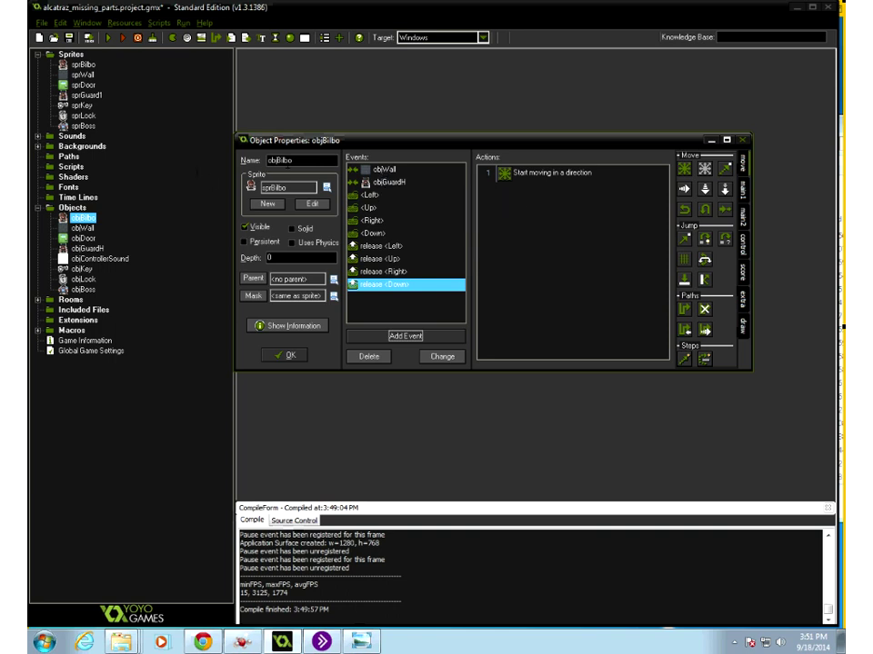
Examine the Move Free settings in objBilbo's collision event with objWall, and look at the properties of objKey
{"action": "left_click", "coordinate": [382, 170]}
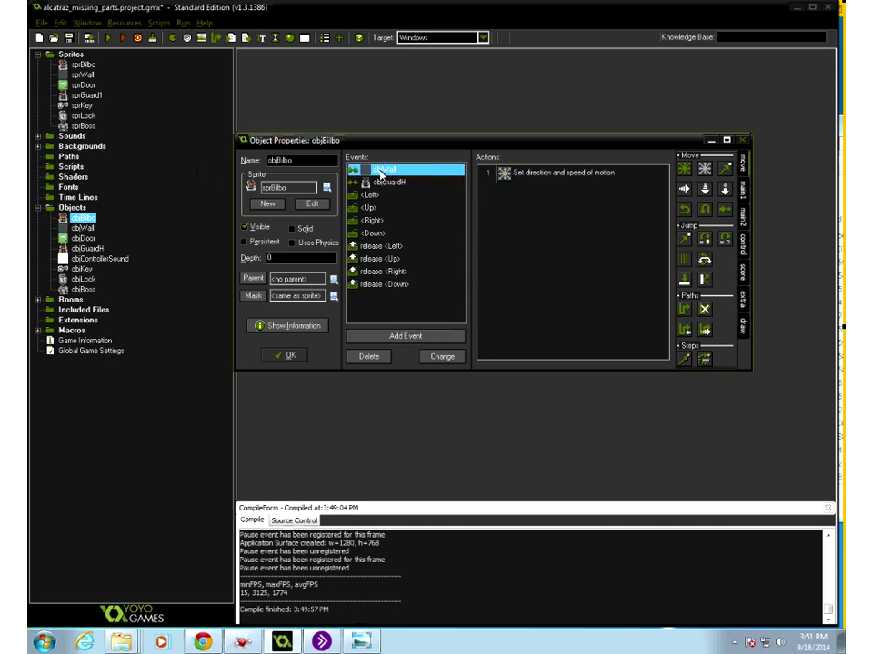
{"action": "double_click", "coordinate": [505, 176]}
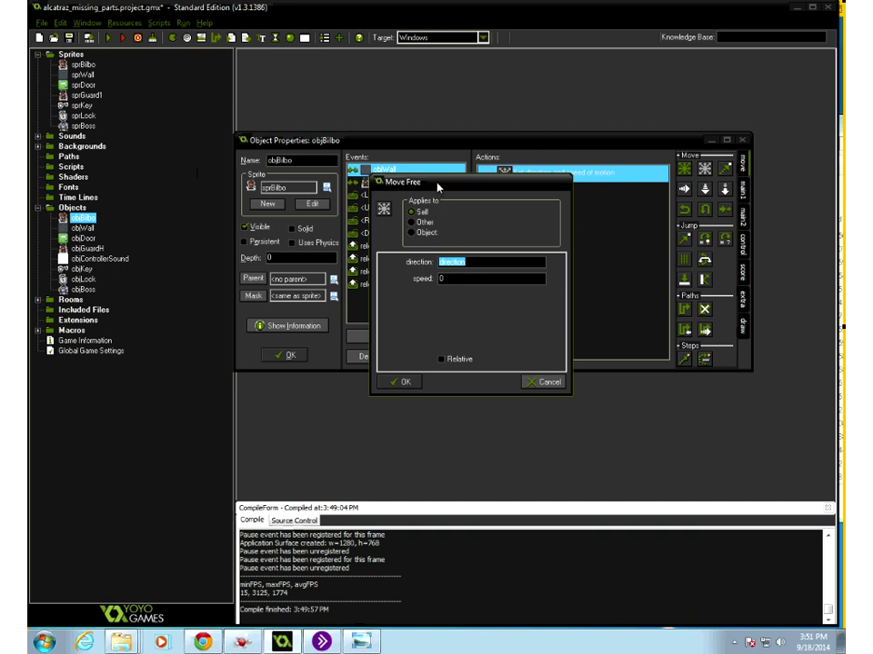
{"action": "left_click_drag", "start_coordinate": [438, 186], "coordinate": [524, 218]}
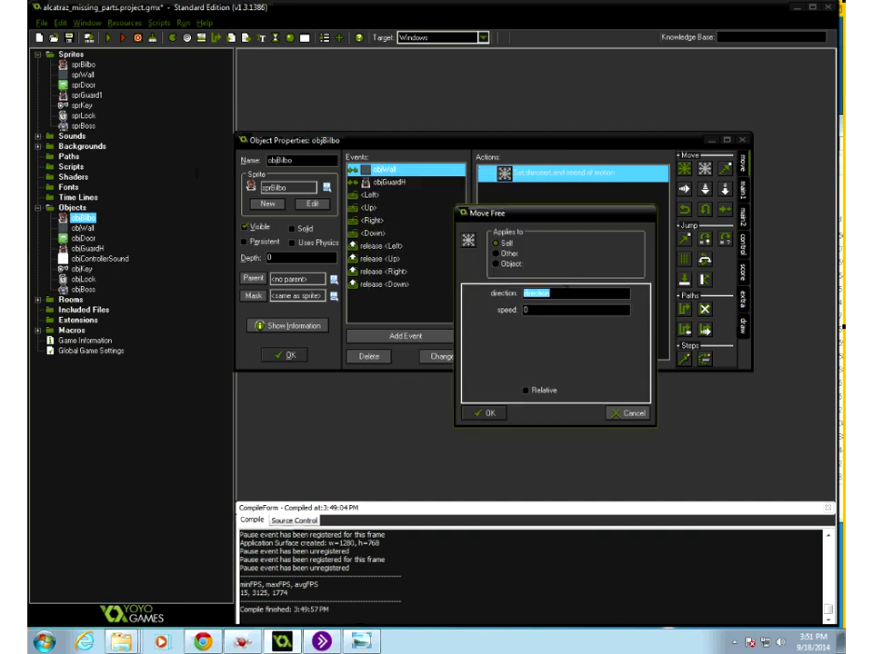
{"action": "left_click", "coordinate": [569, 295]}
{"action": "double_click", "coordinate": [569, 295]}
{"action": "left_click", "coordinate": [486, 414]}
{"action": "left_click", "coordinate": [490, 414]}
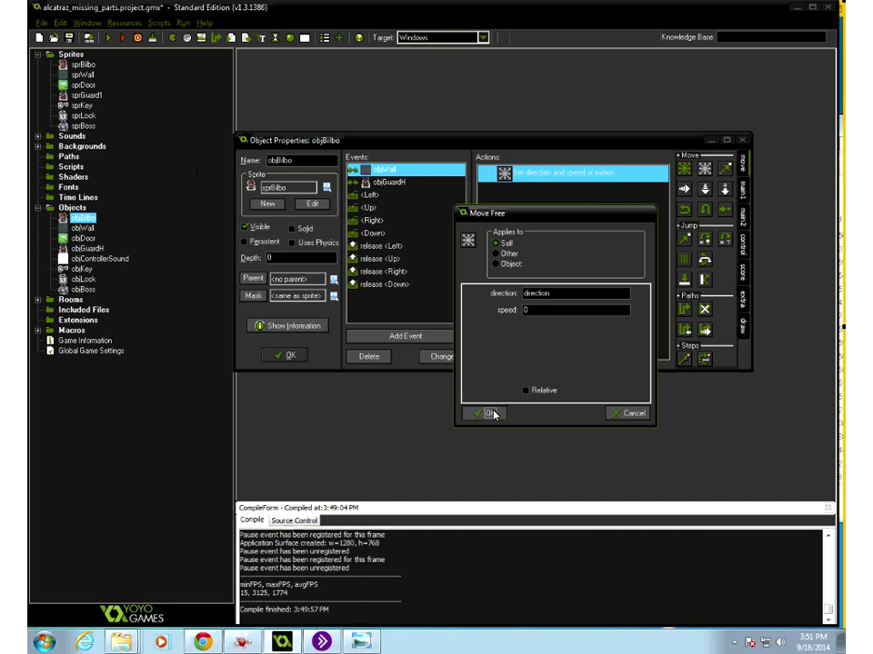
{"action": "left_click", "coordinate": [491, 414]}
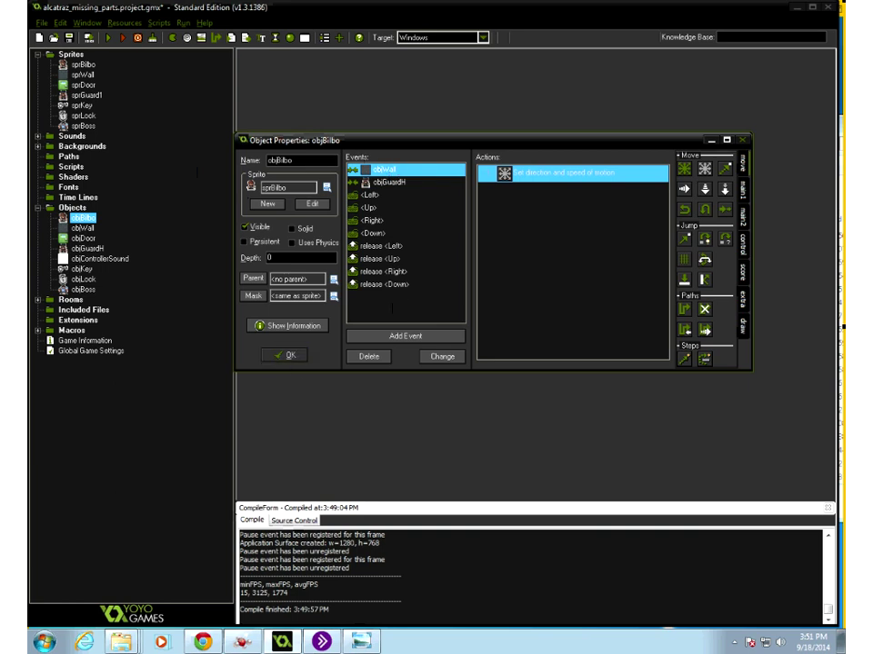
{"action": "double_click", "coordinate": [80, 270]}
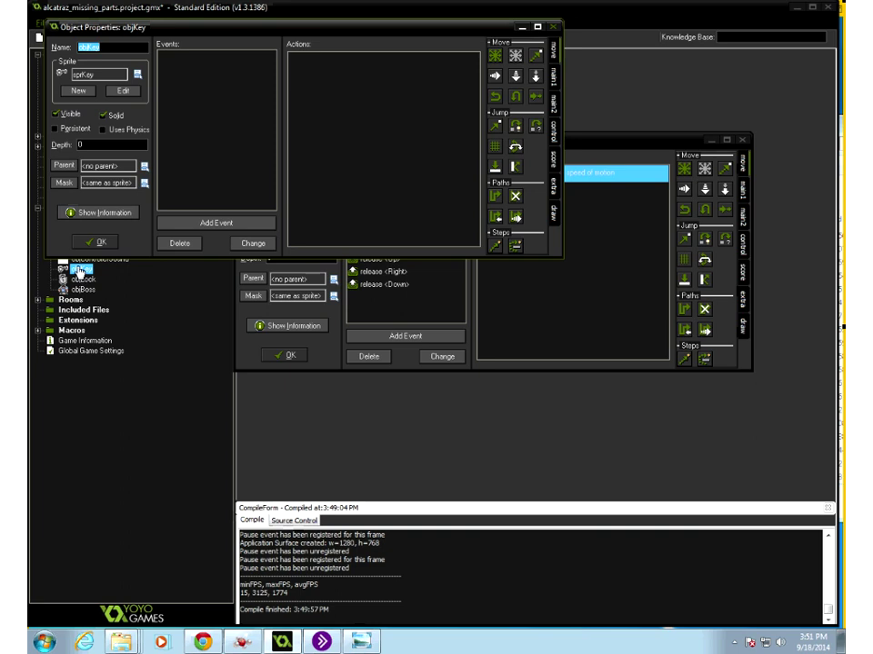
{"action": "left_click", "coordinate": [555, 28]}
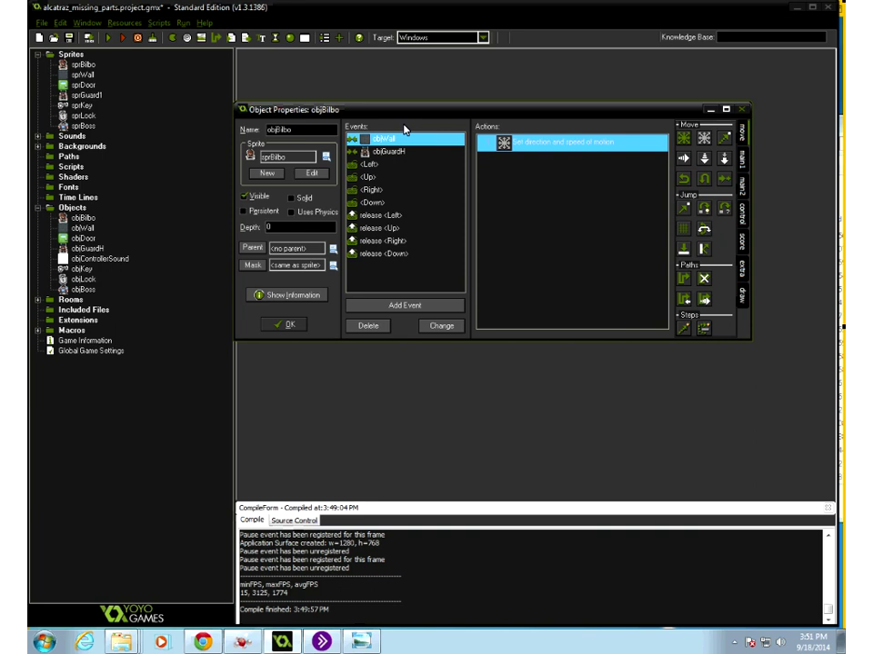
Add a Create event to objBilbo with a Set Variable action that sets has_key to 0
{"action": "left_click", "coordinate": [410, 307]}
{"action": "left_click", "coordinate": [348, 314]}
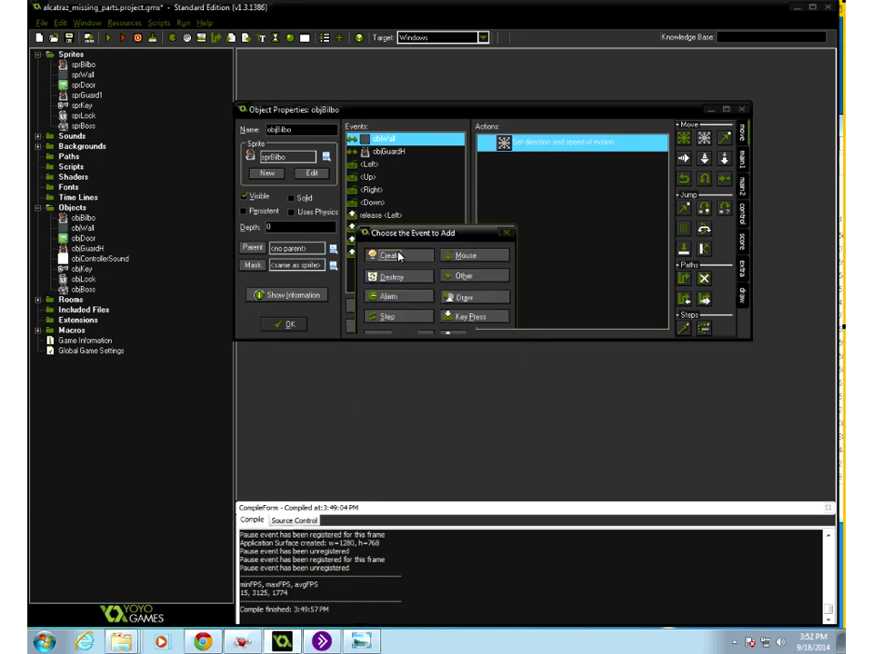
{"action": "left_click", "coordinate": [743, 175]}
{"action": "left_click", "coordinate": [743, 182]}
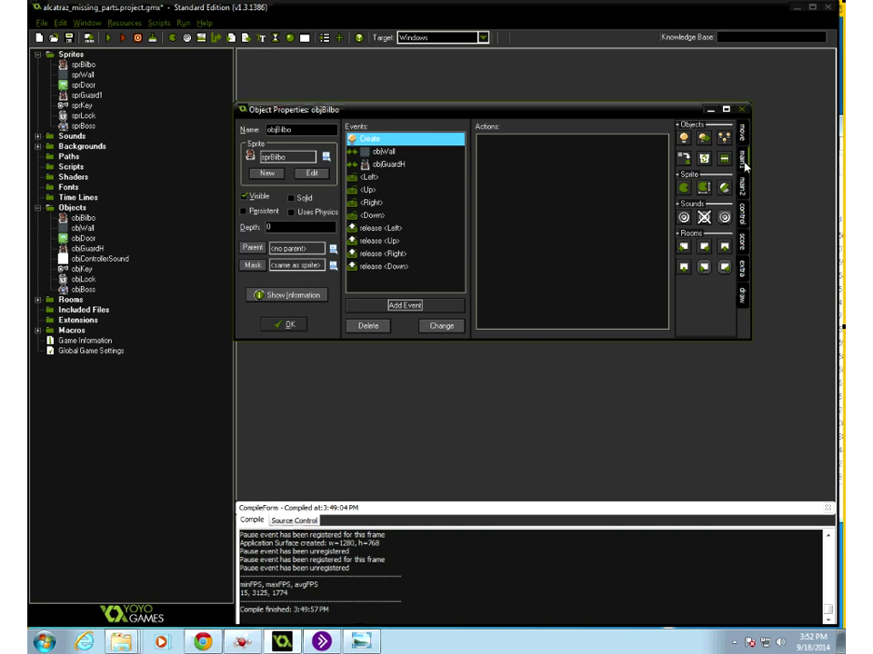
{"action": "left_click", "coordinate": [743, 213]}
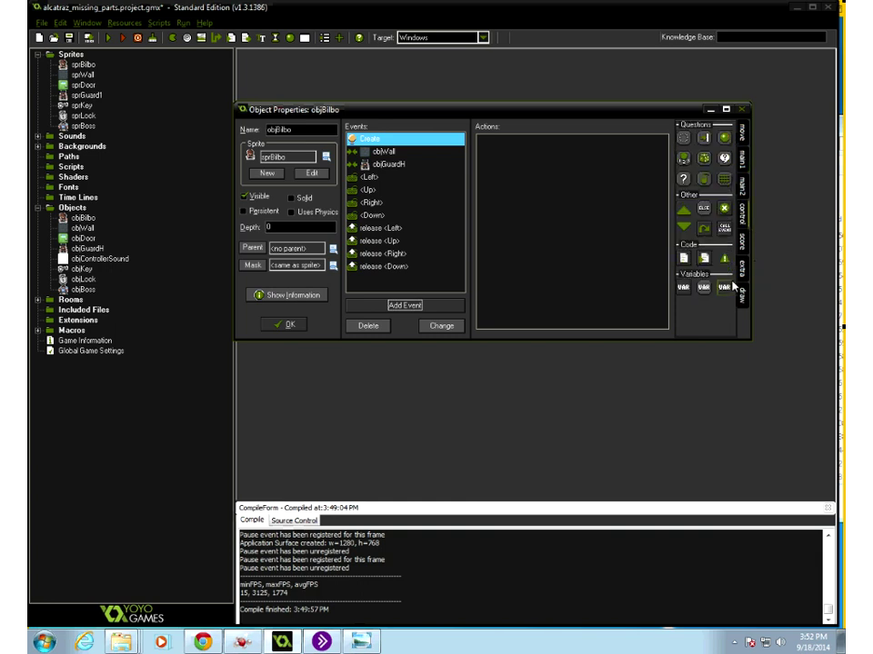
{"action": "left_click_drag", "start_coordinate": [683, 288], "coordinate": [540, 189]}
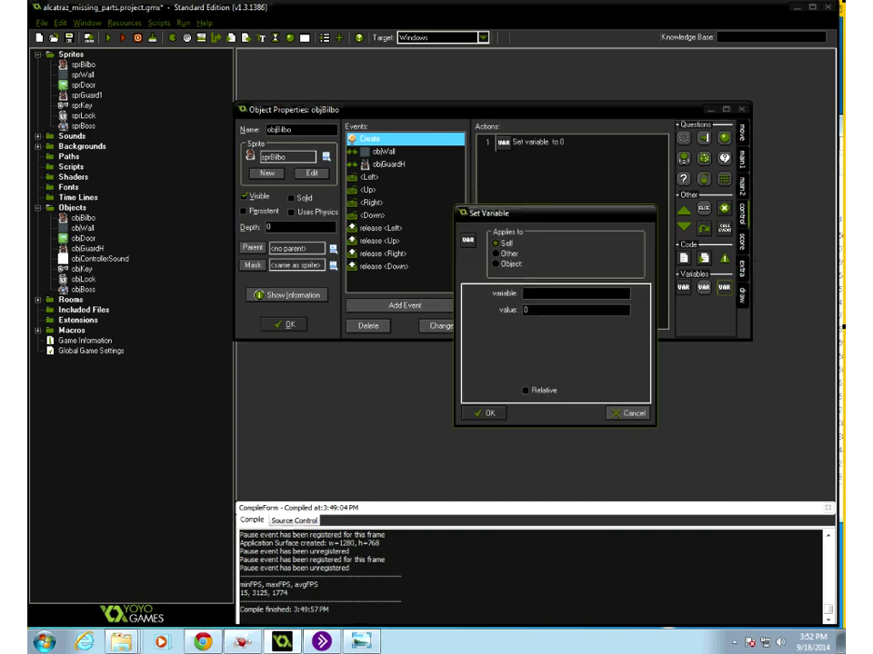
{"action": "type", "text": "has_key"}
{"action": "key", "text": "Tab"}
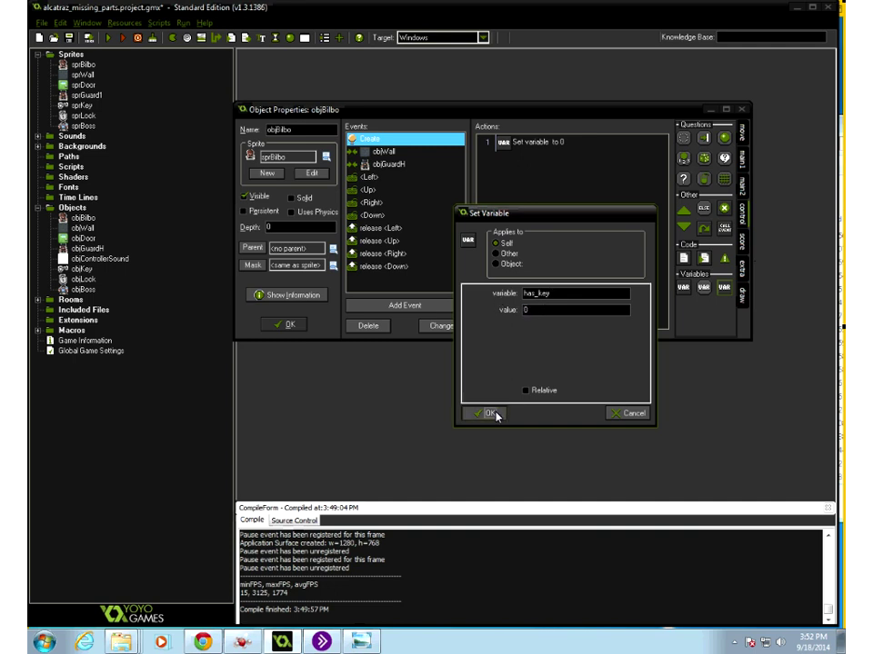
{"action": "left_click", "coordinate": [491, 413]}
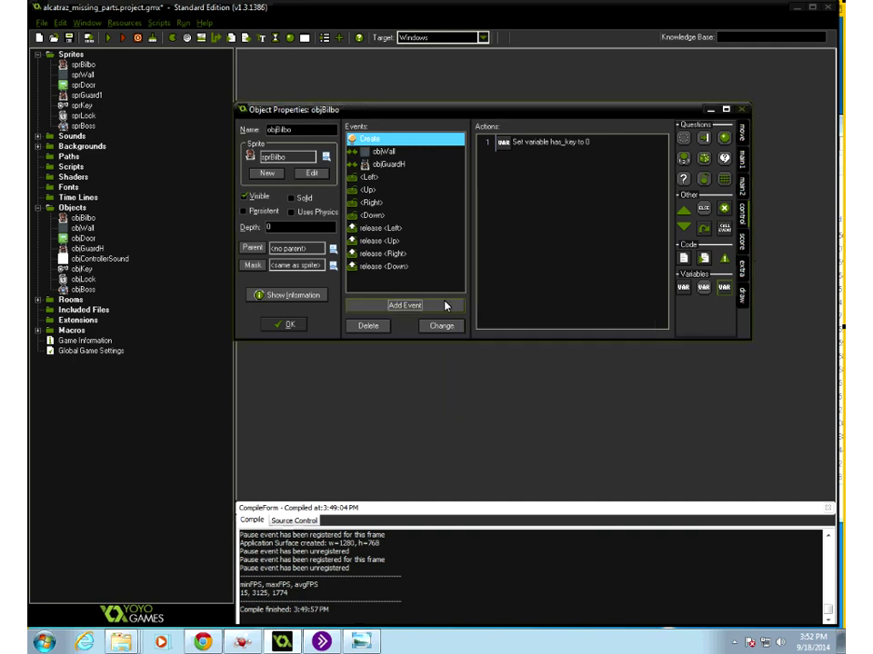
Add a collision event with objKey to objBilbo with a Set Variable action that sets has_key to 1
{"action": "left_click", "coordinate": [414, 307]}
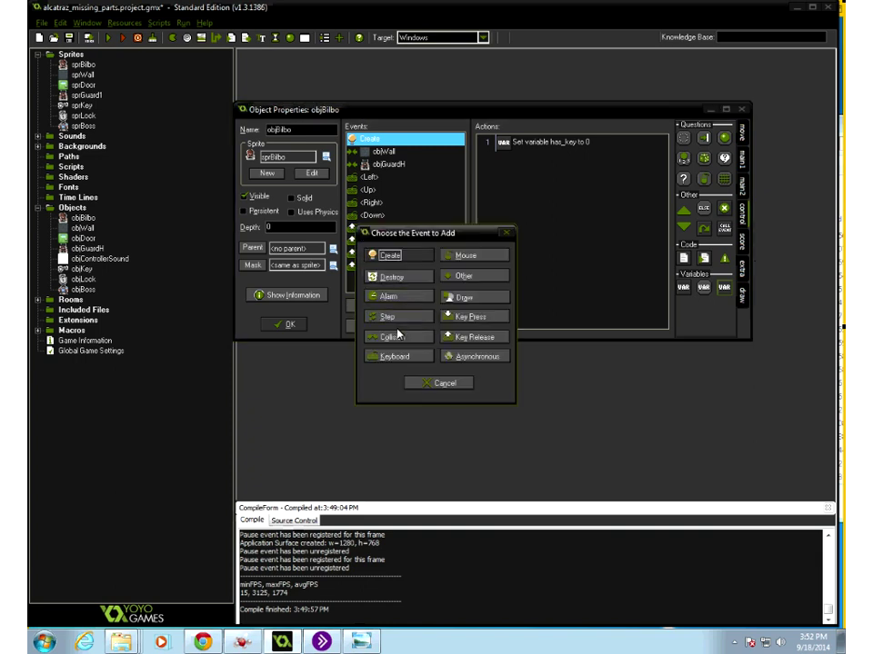
{"action": "left_click", "coordinate": [391, 337]}
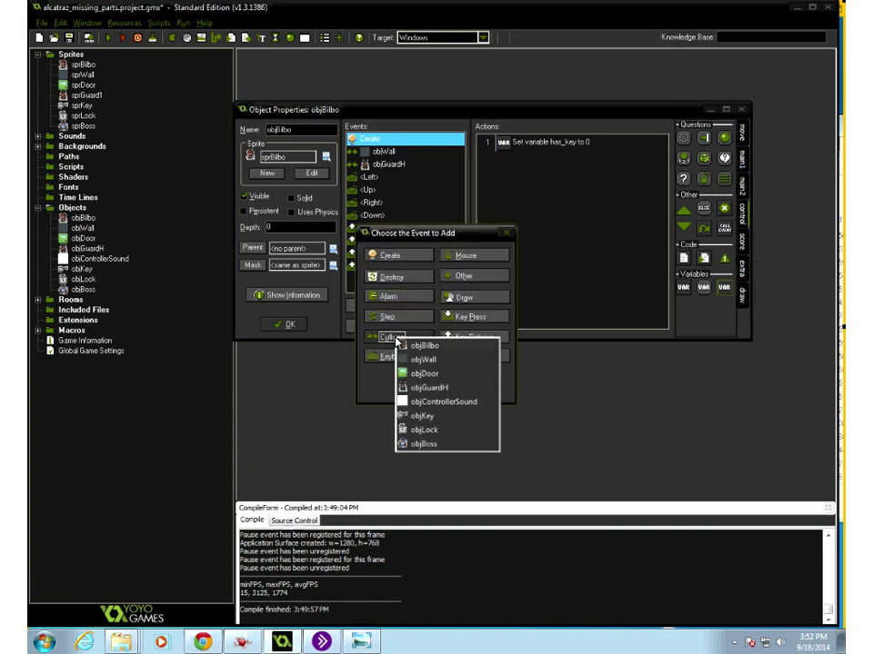
{"action": "left_click", "coordinate": [437, 417]}
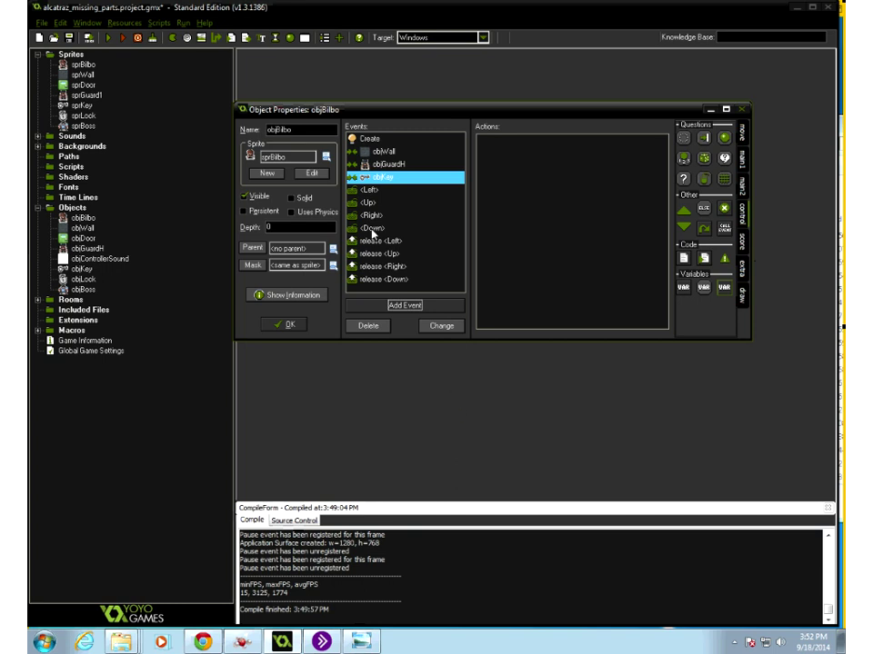
{"action": "left_click_drag", "start_coordinate": [683, 287], "coordinate": [514, 221]}
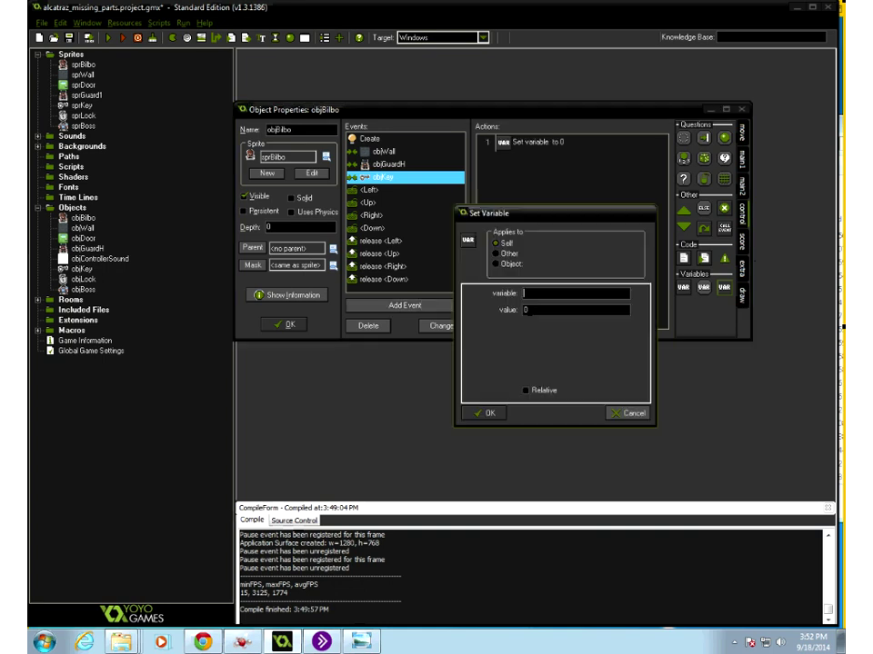
{"action": "type", "text": "has_key"}
{"action": "key", "text": "Tab"}
{"action": "type", "text": "1"}
{"action": "left_click", "coordinate": [479, 415]}
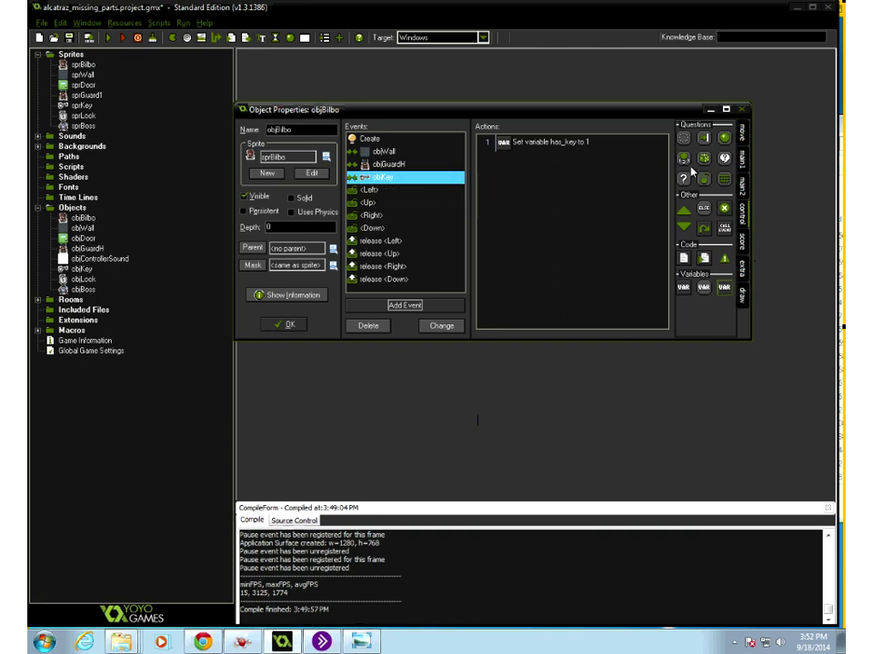
Add a Destroy Instance action applied to Other to objBilbo's objKey collision event
{"action": "left_click", "coordinate": [741, 160]}
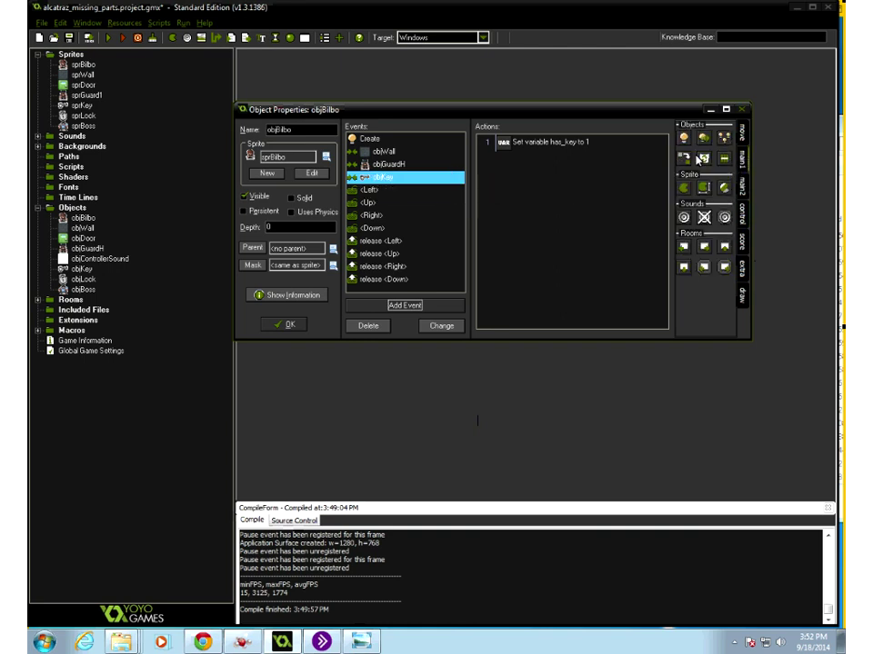
{"action": "left_click_drag", "start_coordinate": [703, 157], "coordinate": [563, 210]}
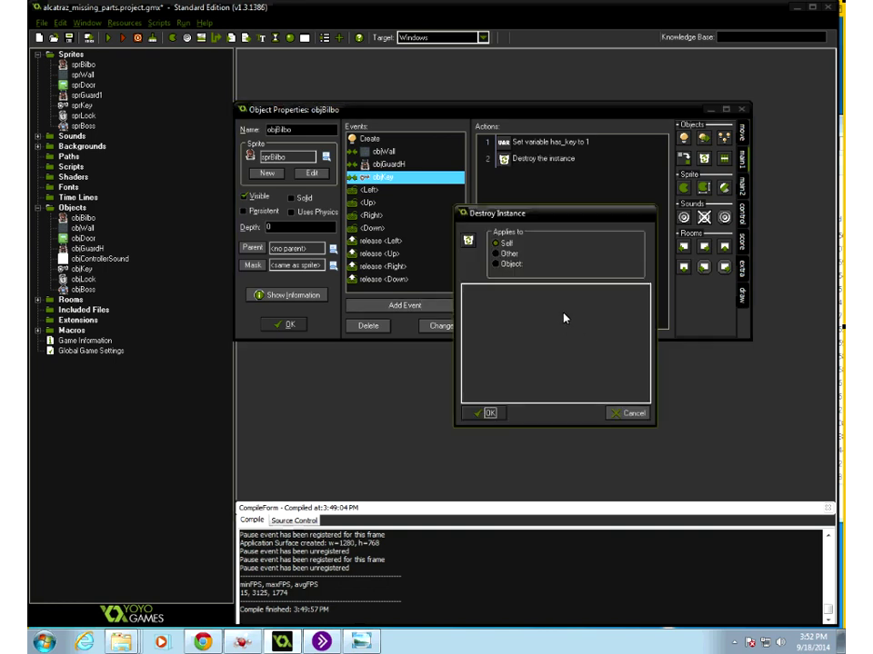
{"action": "left_click", "coordinate": [495, 244]}
{"action": "key", "text": "Down"}
{"action": "left_click", "coordinate": [489, 414]}
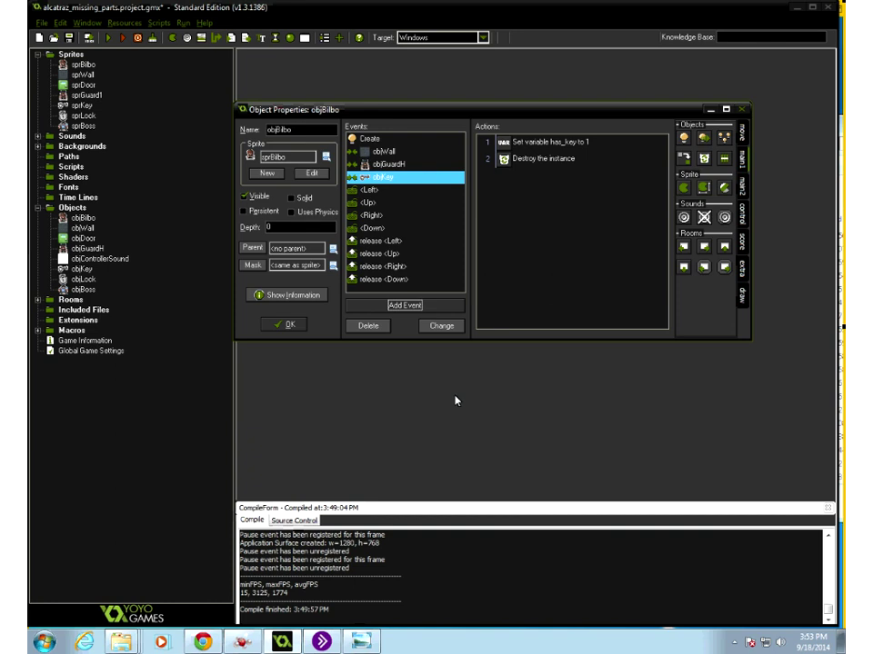
{"action": "left_click", "coordinate": [275, 326]}
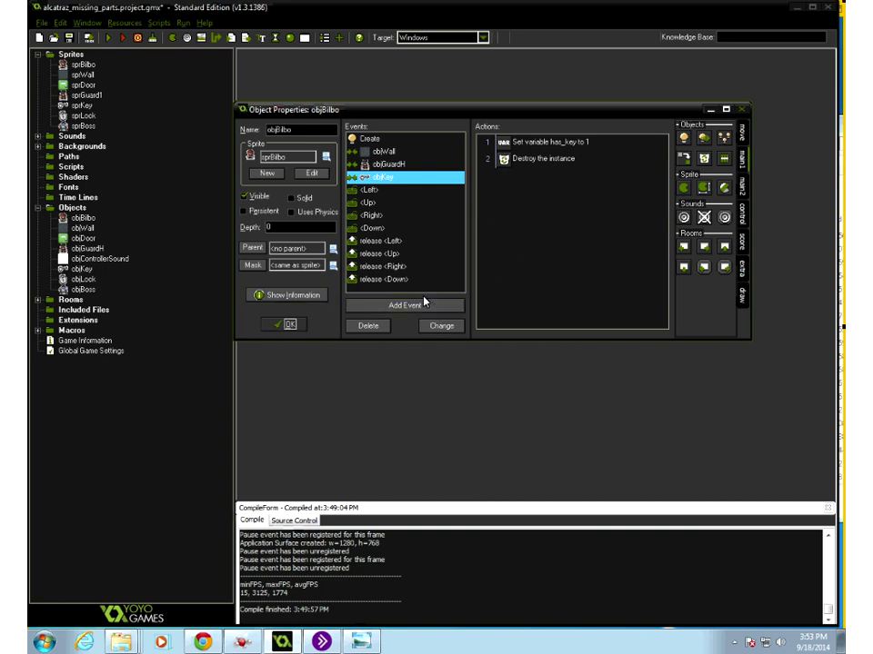
Add a collision event with objLock to objBilbo with a Test Variable action checking that has_key is equal to 1
{"action": "left_click", "coordinate": [379, 309]}
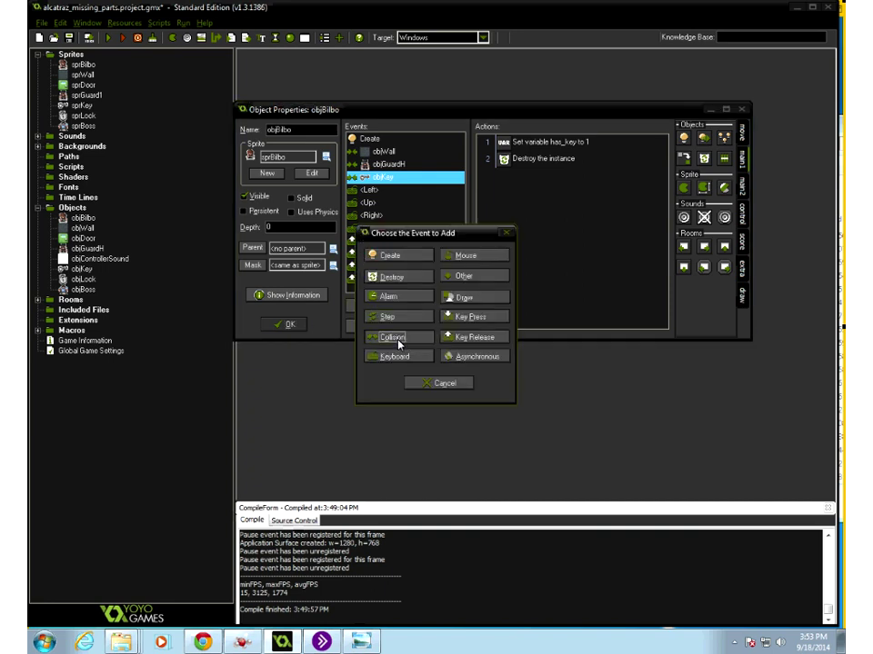
{"action": "left_click", "coordinate": [397, 342]}
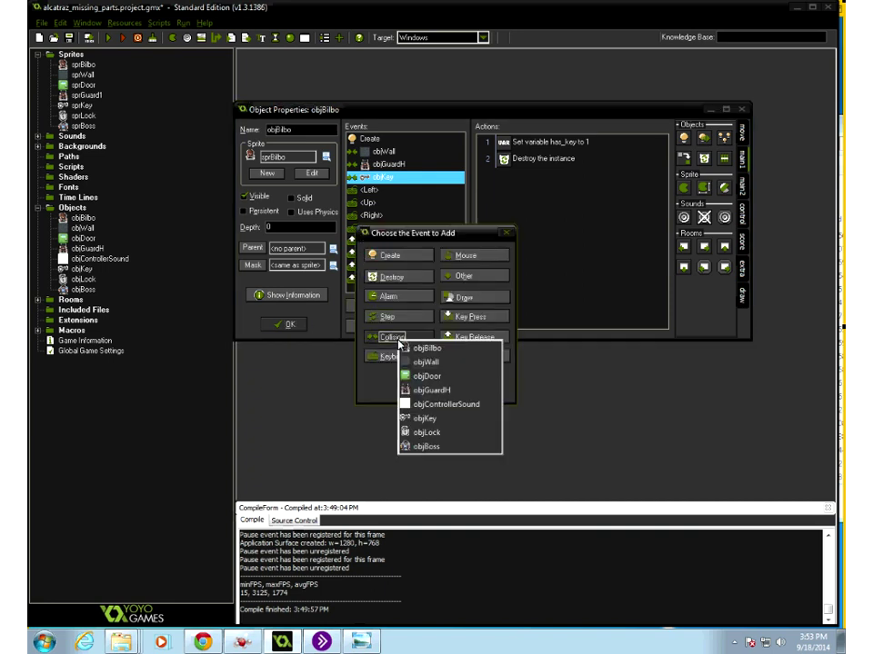
{"action": "left_click", "coordinate": [445, 433]}
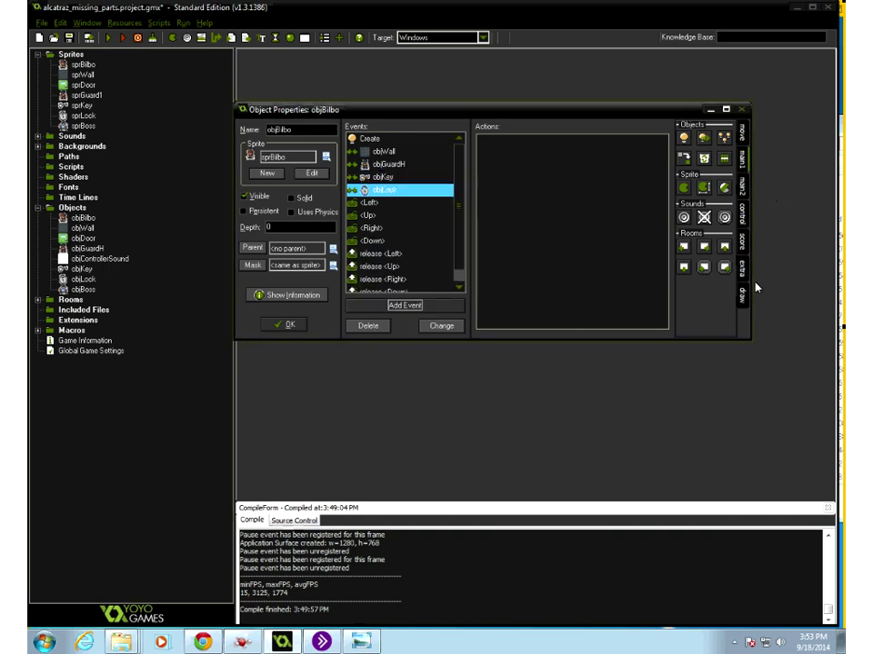
{"action": "left_click", "coordinate": [743, 217]}
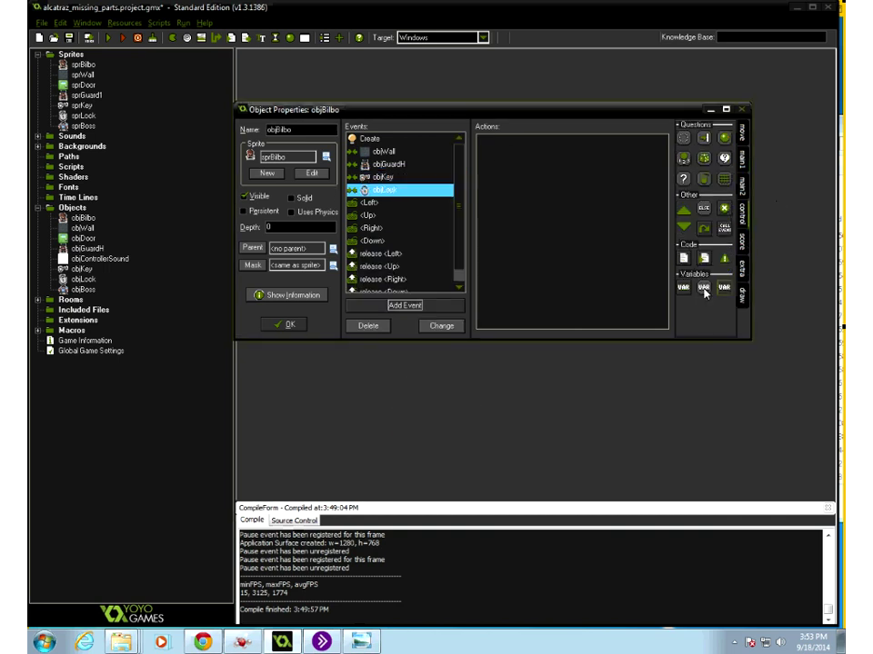
{"action": "left_click_drag", "start_coordinate": [705, 293], "coordinate": [578, 205]}
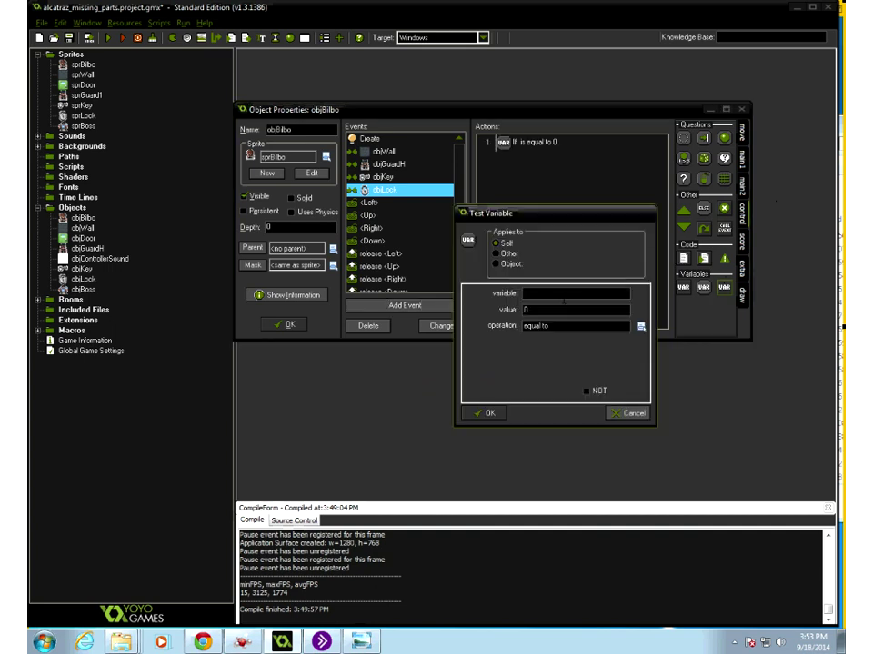
{"action": "type", "text": "has_key"}
{"action": "key", "text": "Tab"}
{"action": "type", "text": "1"}
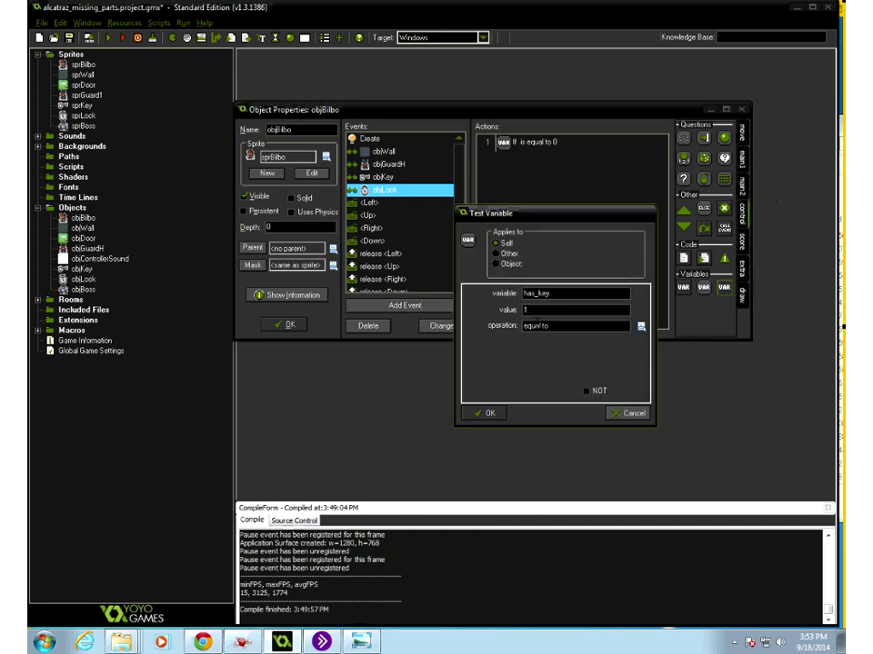
{"action": "left_click", "coordinate": [489, 413]}
Add a start and end block under the has_key test, with a Destroy Instance action applied to Other inside it
{"action": "left_click_drag", "start_coordinate": [684, 210], "coordinate": [537, 193]}
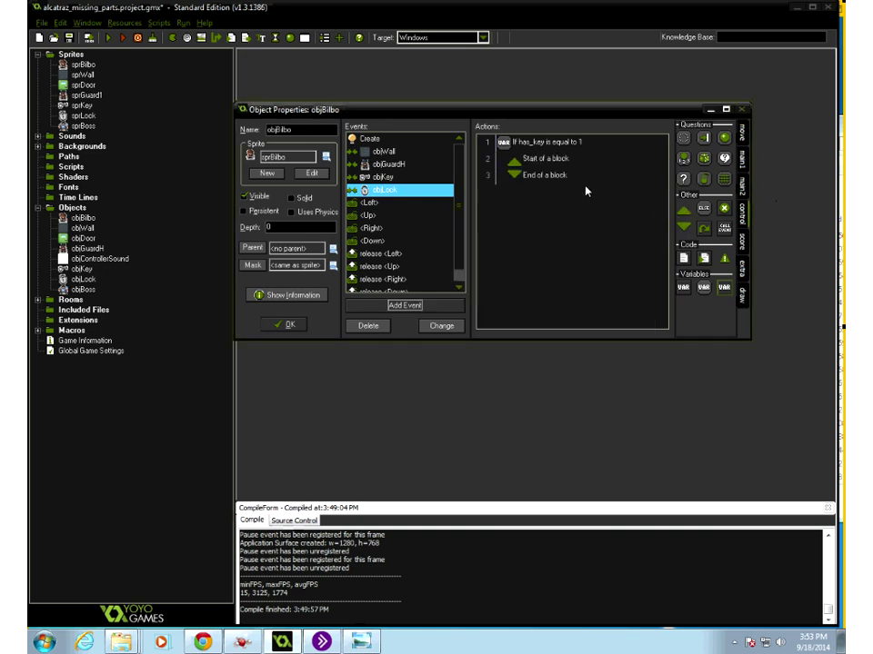
{"action": "left_click", "coordinate": [742, 160]}
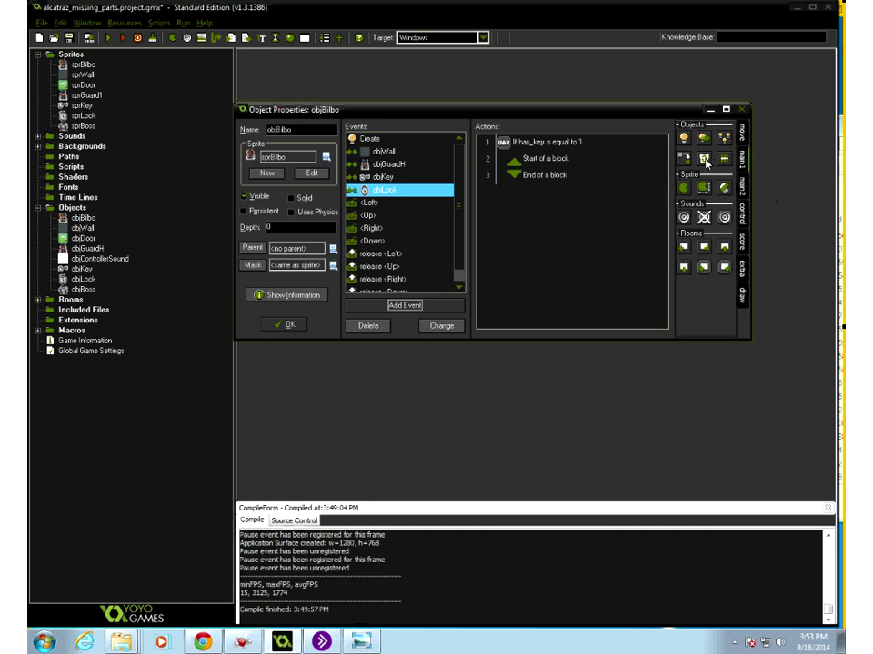
{"action": "left_click_drag", "start_coordinate": [541, 175], "coordinate": [538, 174]}
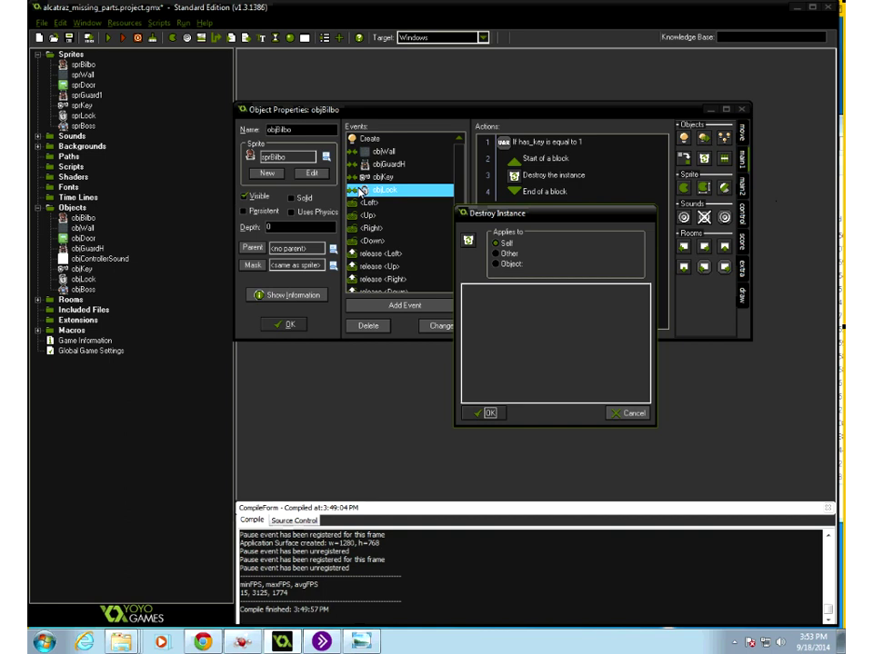
{"action": "left_click", "coordinate": [496, 254]}
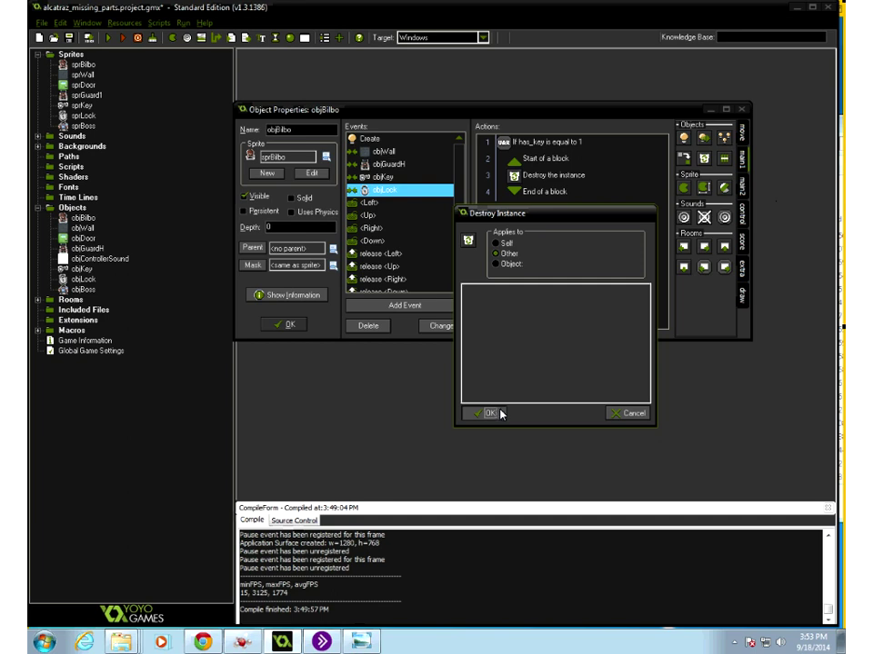
{"action": "left_click", "coordinate": [489, 414]}
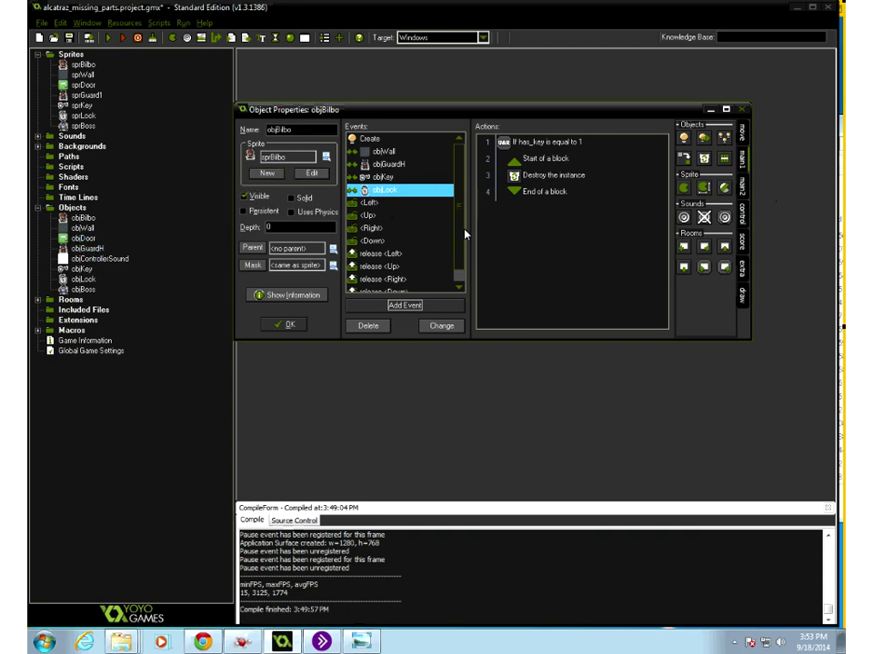
Add a collision event with objDoor to objBilbo with a Next Room action, and accept the object's changes
{"action": "scroll", "coordinate": [459, 204], "scroll_direction": "down", "scroll_amount": 1}
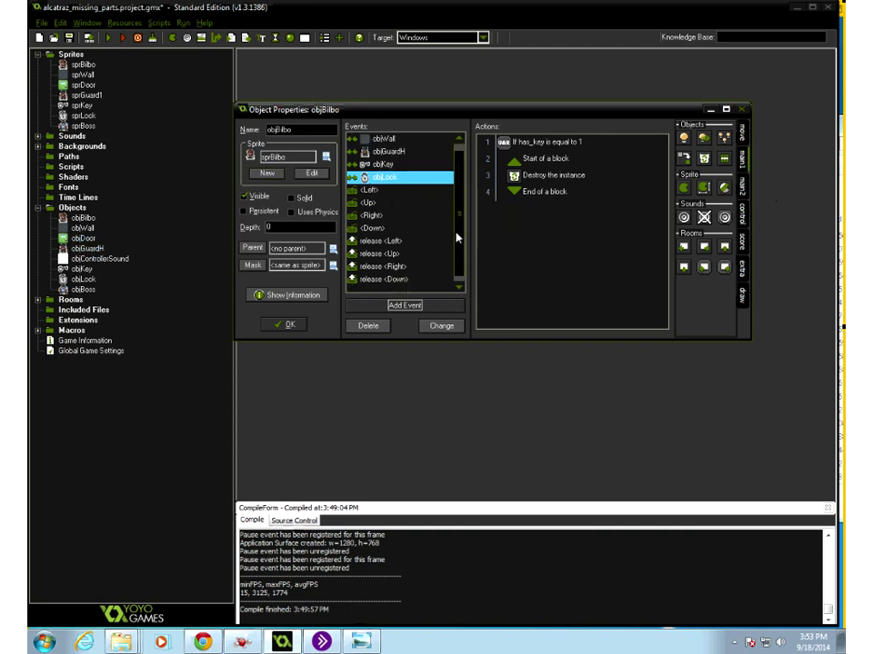
{"action": "left_click", "coordinate": [38, 301]}
{"action": "left_click", "coordinate": [38, 301]}
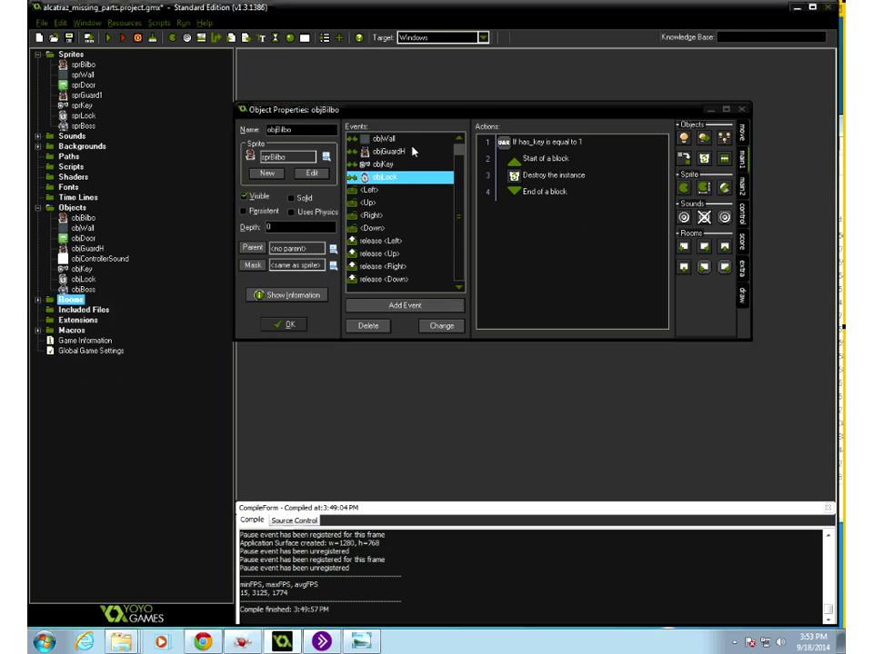
{"action": "left_click", "coordinate": [384, 307]}
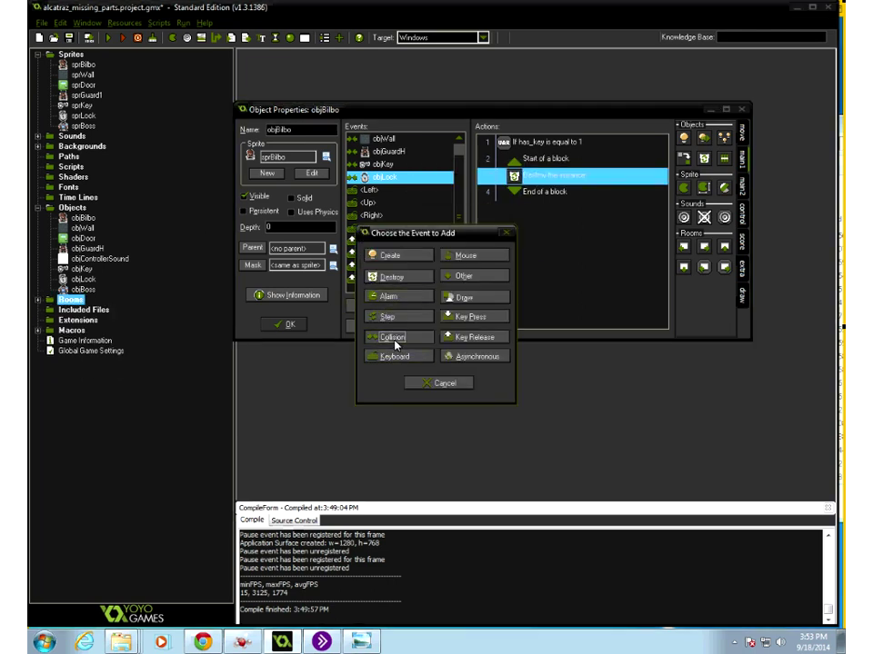
{"action": "left_click", "coordinate": [395, 338]}
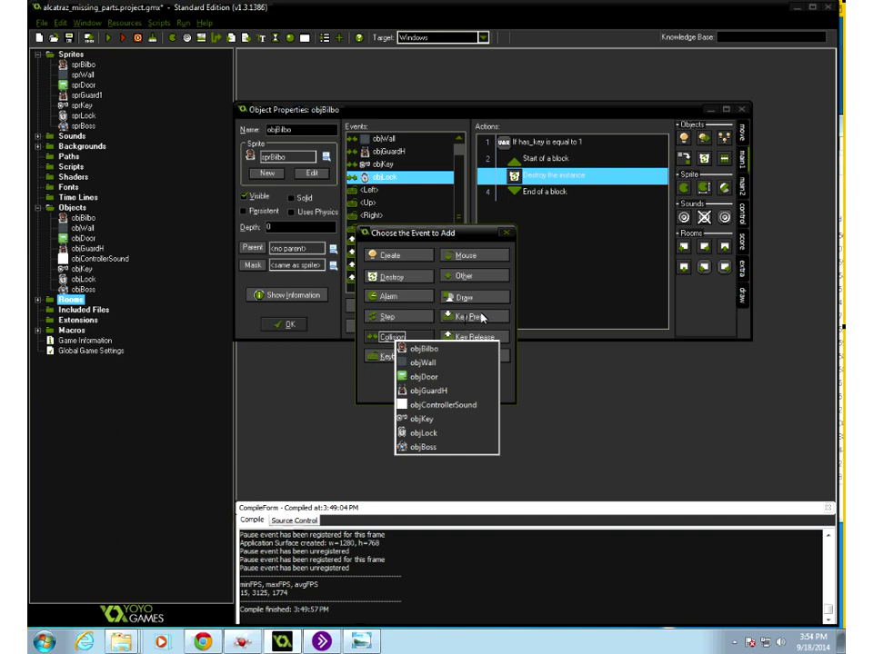
{"action": "left_click", "coordinate": [434, 377]}
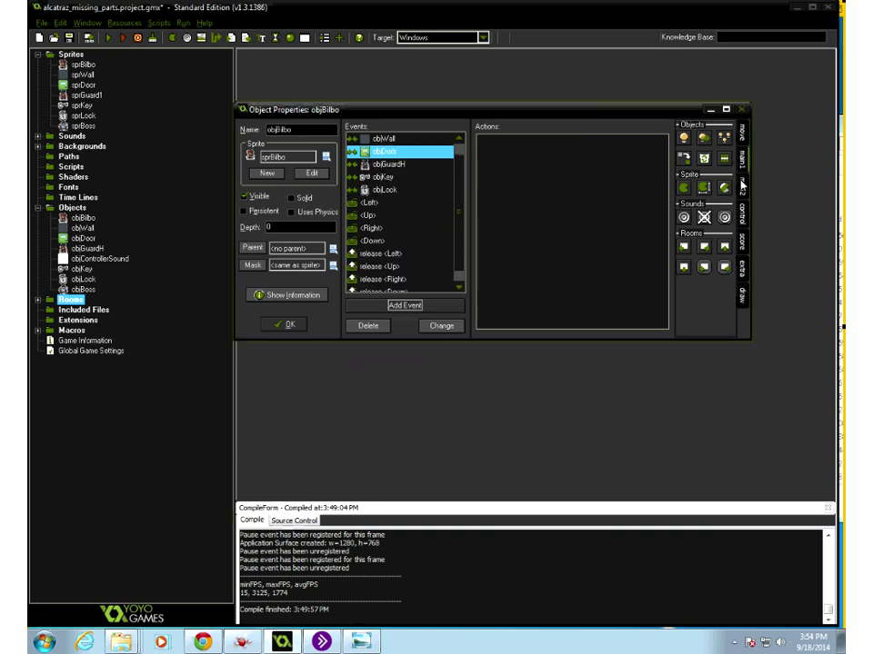
{"action": "left_click", "coordinate": [741, 133]}
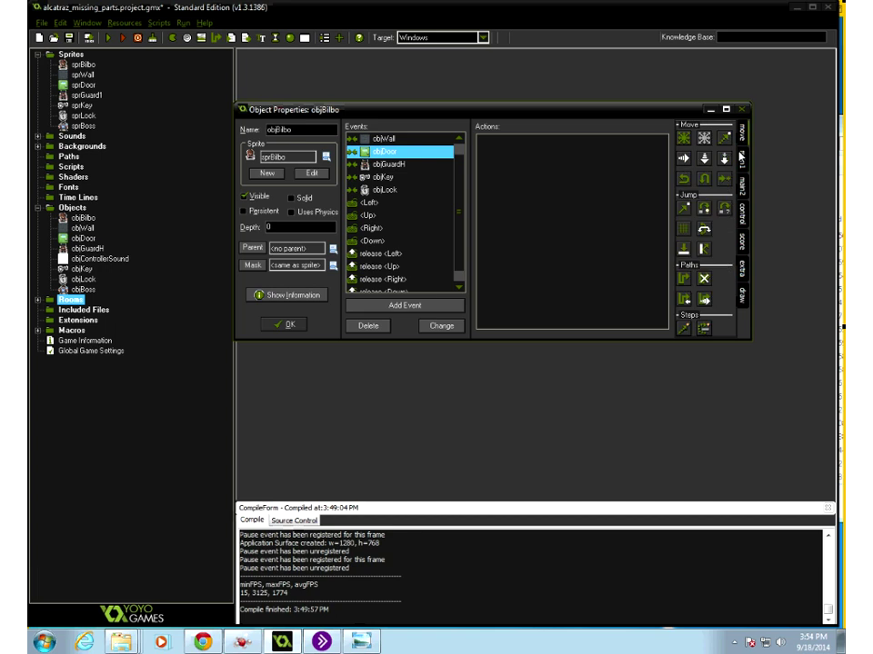
{"action": "left_click", "coordinate": [741, 158]}
{"action": "left_click_drag", "start_coordinate": [703, 247], "coordinate": [535, 153]}
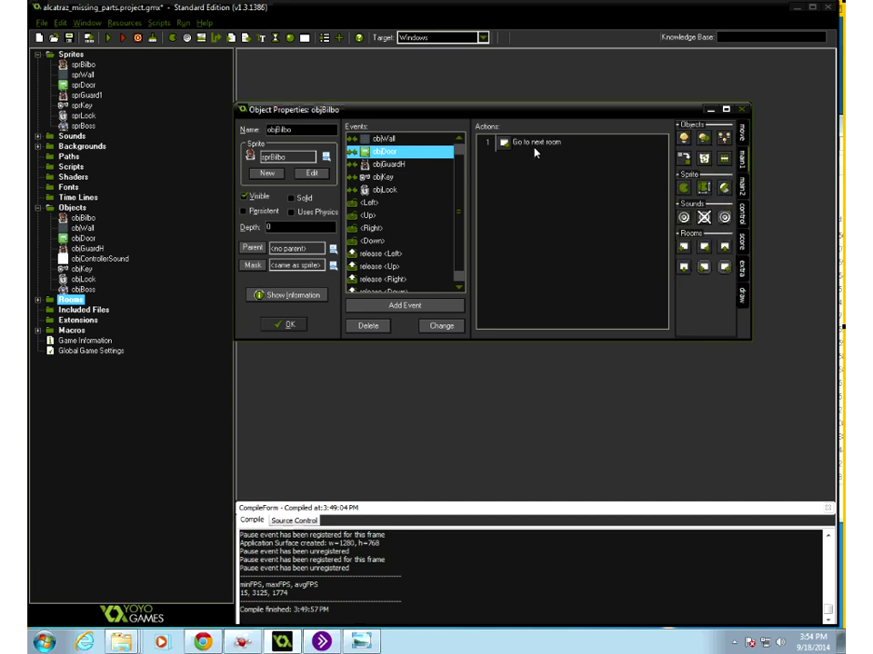
{"action": "left_click", "coordinate": [290, 325]}
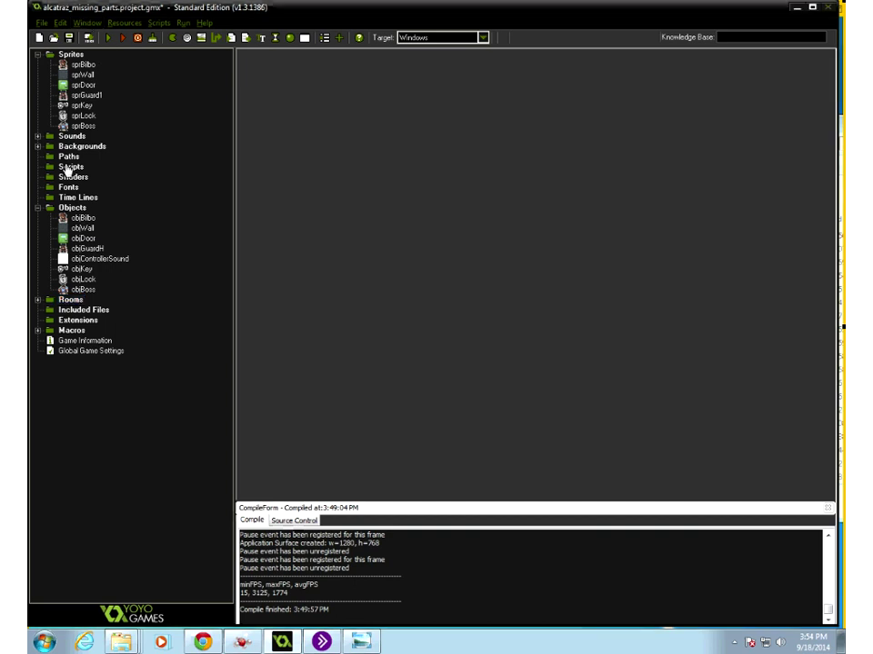
Examine the layout of the key, locks and door in the rmPrisonHalls room, and close the room
{"action": "double_click", "coordinate": [55, 300]}
{"action": "left_click", "coordinate": [87, 310]}
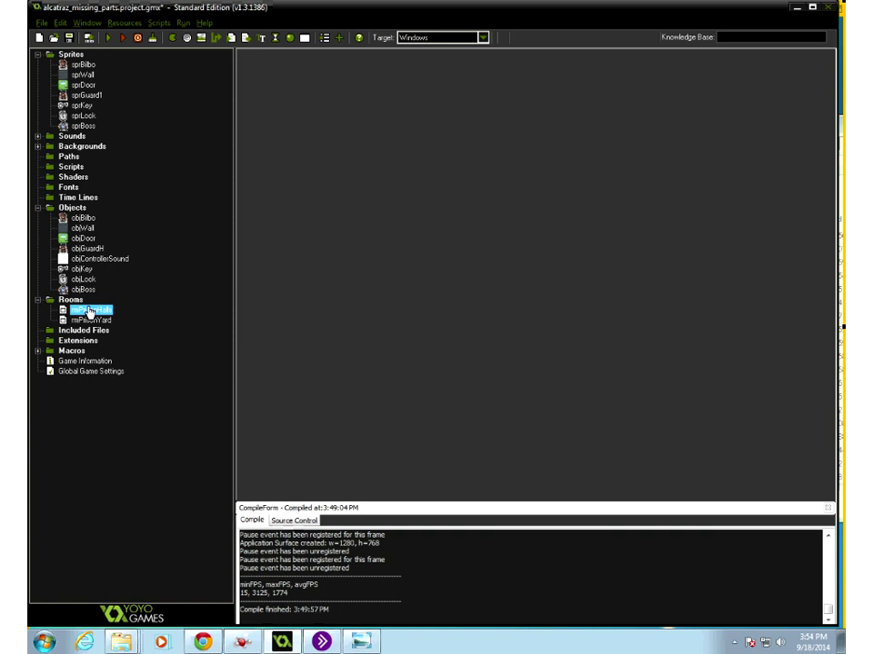
{"action": "double_click", "coordinate": [88, 312]}
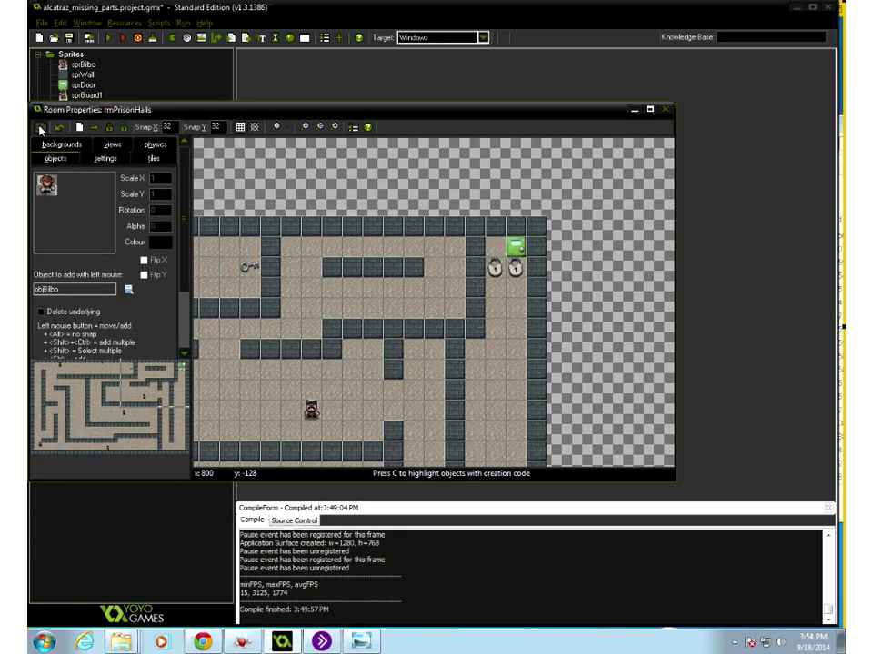
{"action": "left_click", "coordinate": [40, 128]}
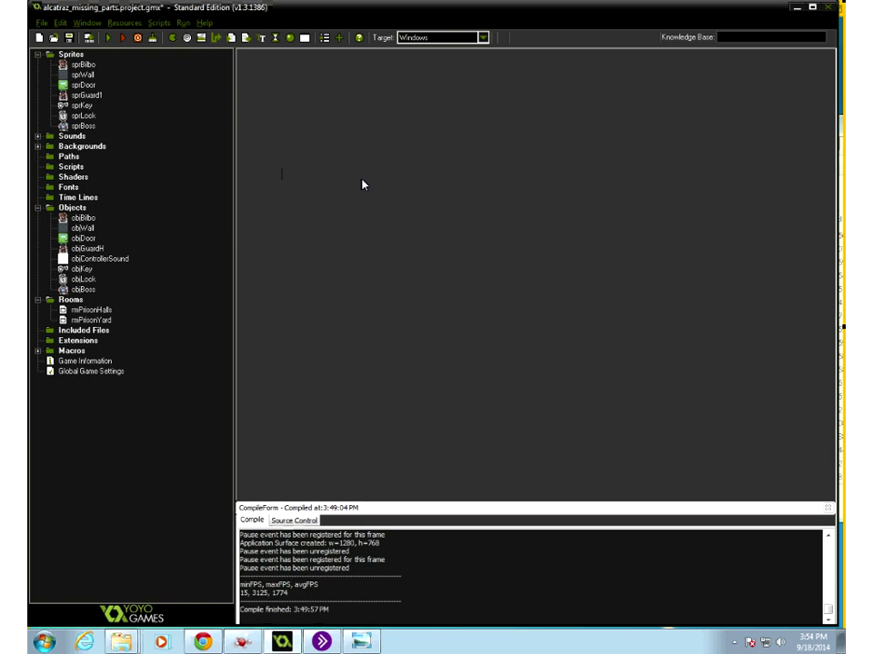
Run the game and steer Bilbo down the inner corridor and along the lower passage to test the movement
{"action": "left_click", "coordinate": [108, 38]}
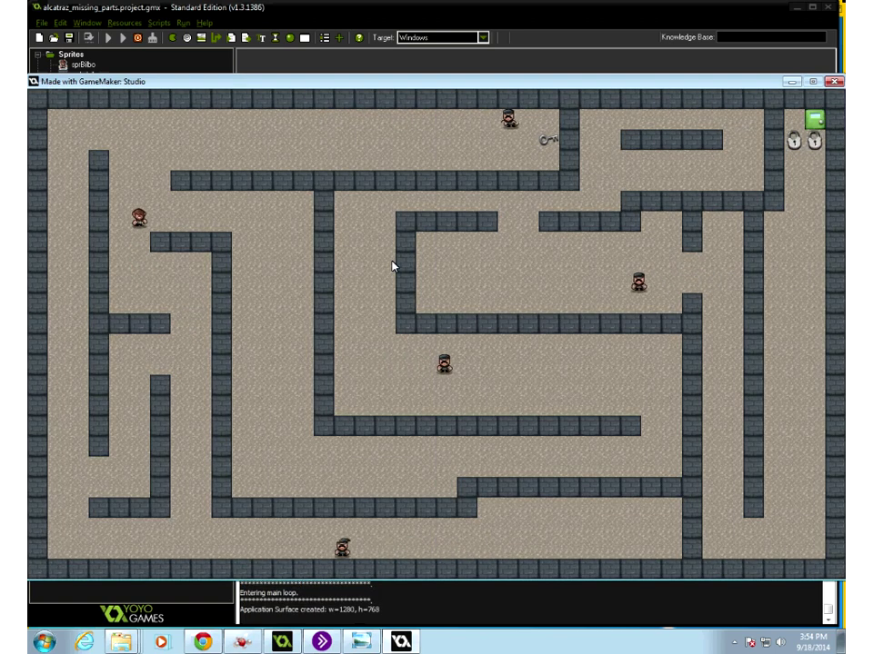
{"action": "key", "text": "Right"}
{"action": "key", "text": "Down"}
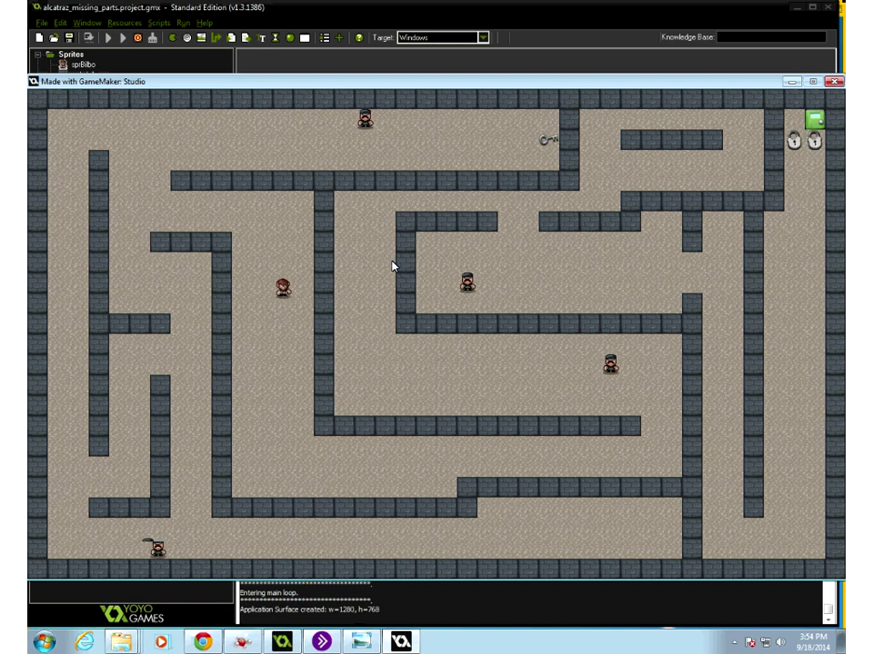
{"action": "key", "text": "Down"}
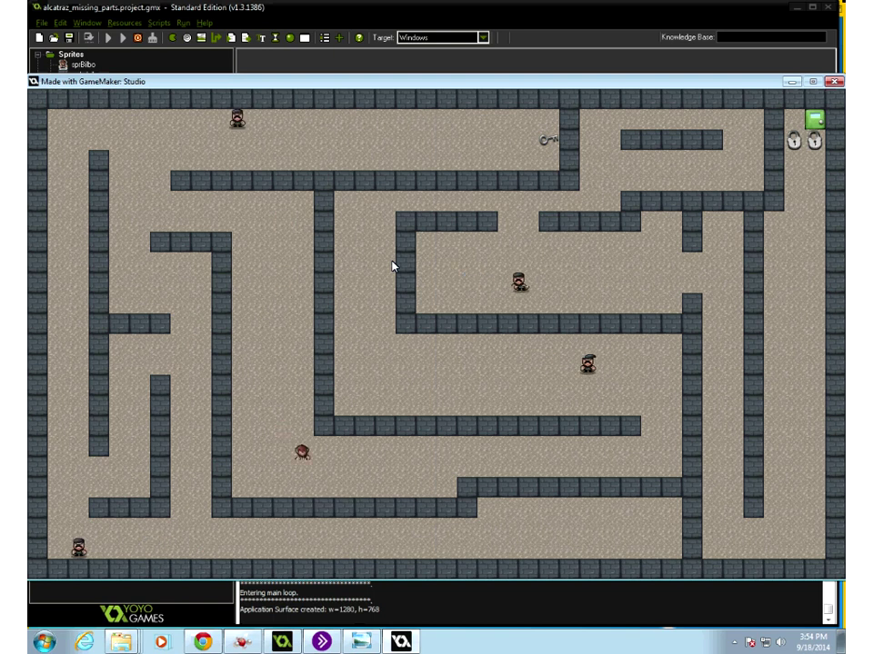
{"action": "key", "text": "Right"}
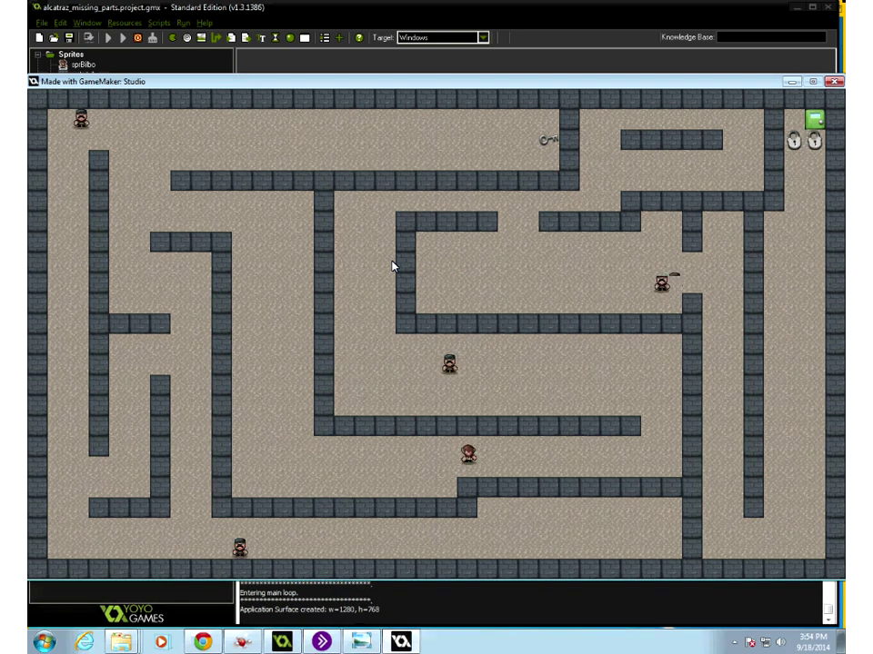
{"action": "key", "text": "Right"}
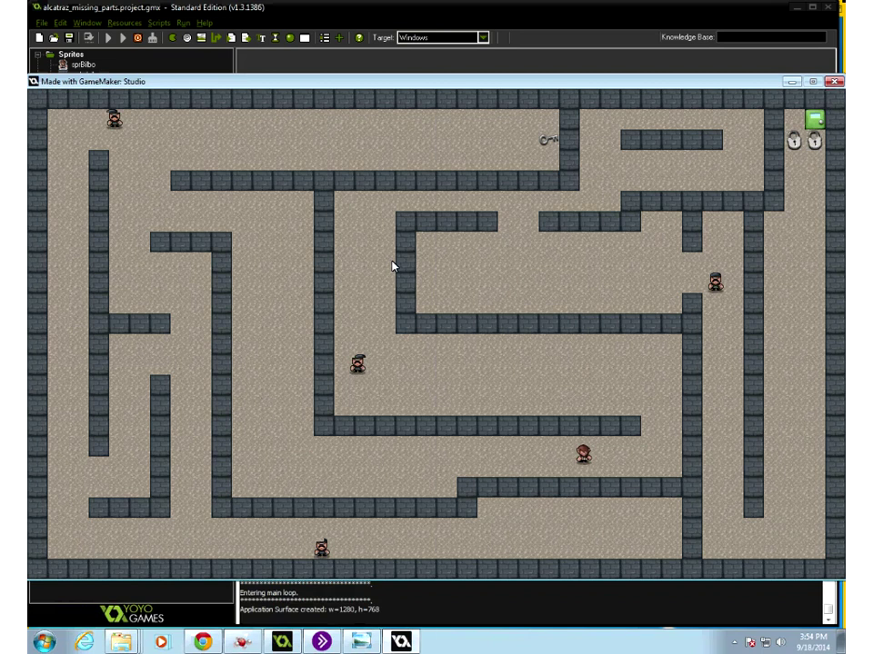
Guide Bilbo around the wall end and through the guarded corridor up to the narrow passage under the upper wall
{"action": "key", "text": "Right"}
{"action": "key", "text": "Up"}
{"action": "key", "text": "Left"}
{"action": "key", "text": "Down"}
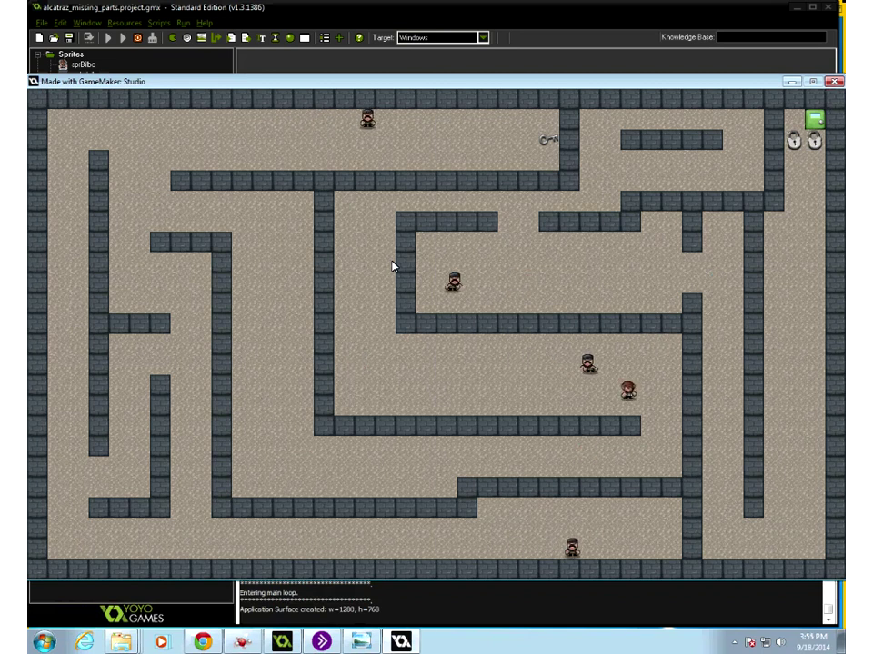
{"action": "key", "text": "Left"}
{"action": "key", "text": "Up"}
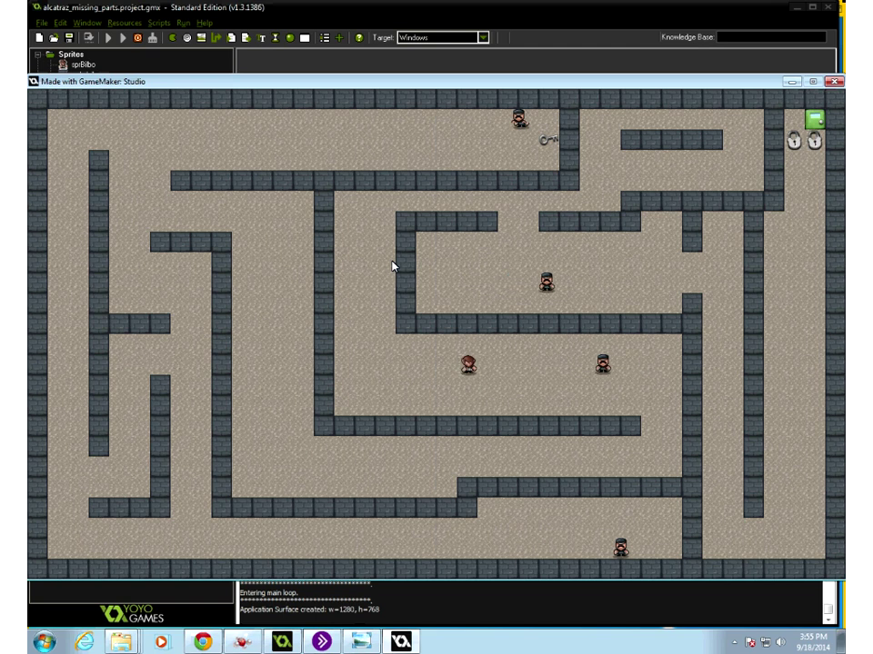
{"action": "key", "text": "Up"}
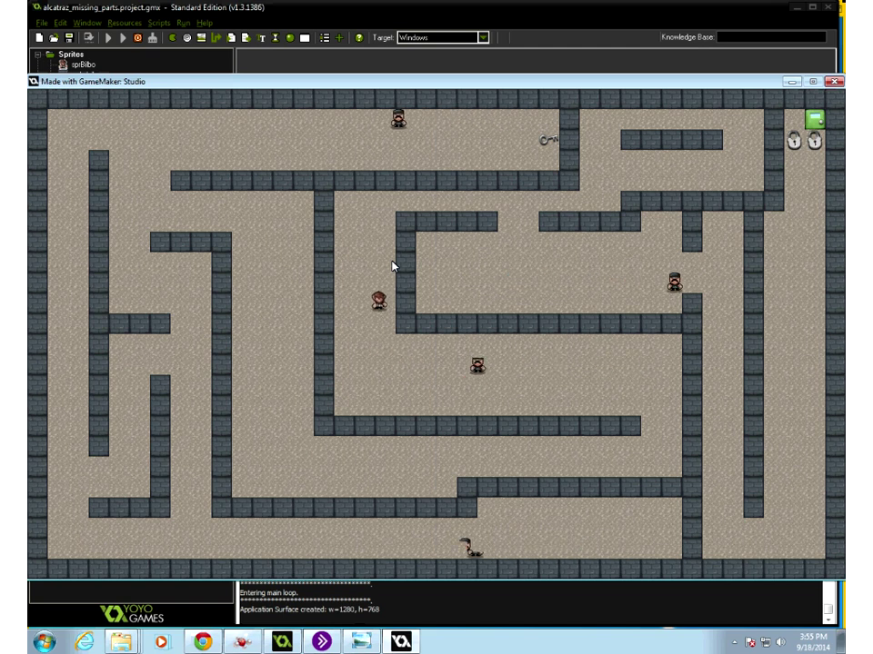
{"action": "key", "text": "Up"}
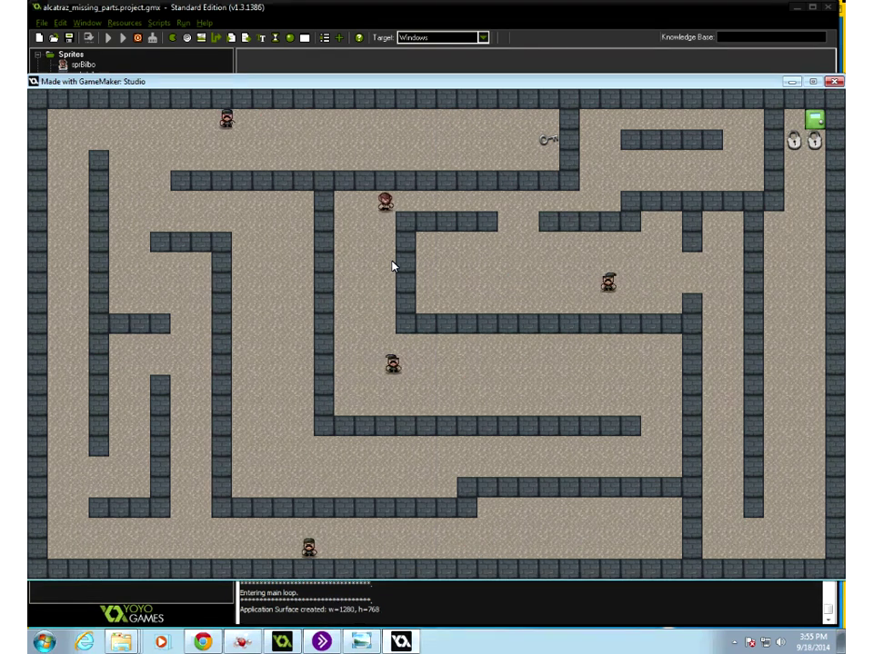
Try to steer Bilbo into the narrow passage beneath the long upper wall, and close the game
{"action": "key", "text": "Left"}
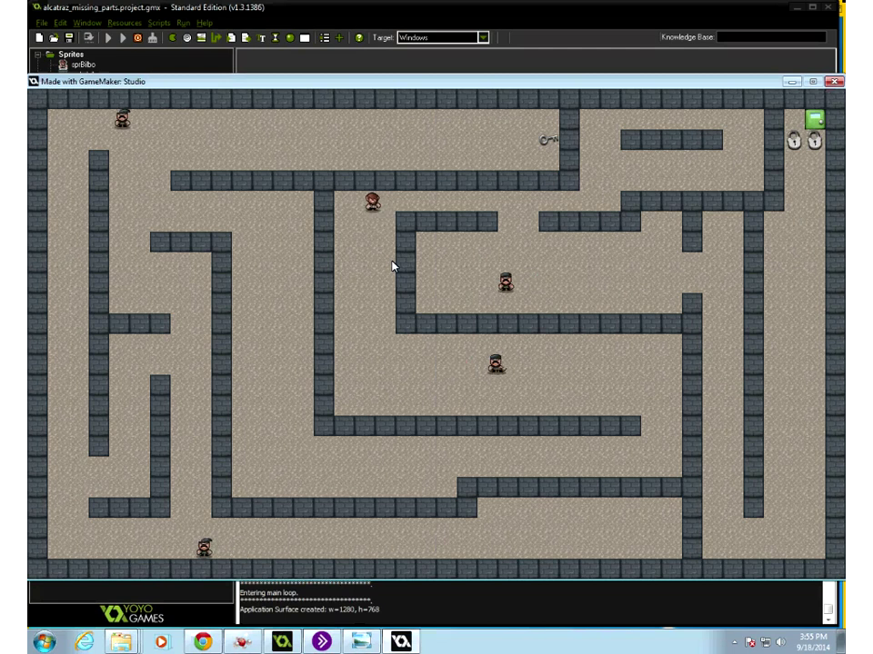
{"action": "key", "text": "Down"}
{"action": "key", "text": "Right"}
{"action": "key", "text": "Left"}
{"action": "key", "text": "Up"}
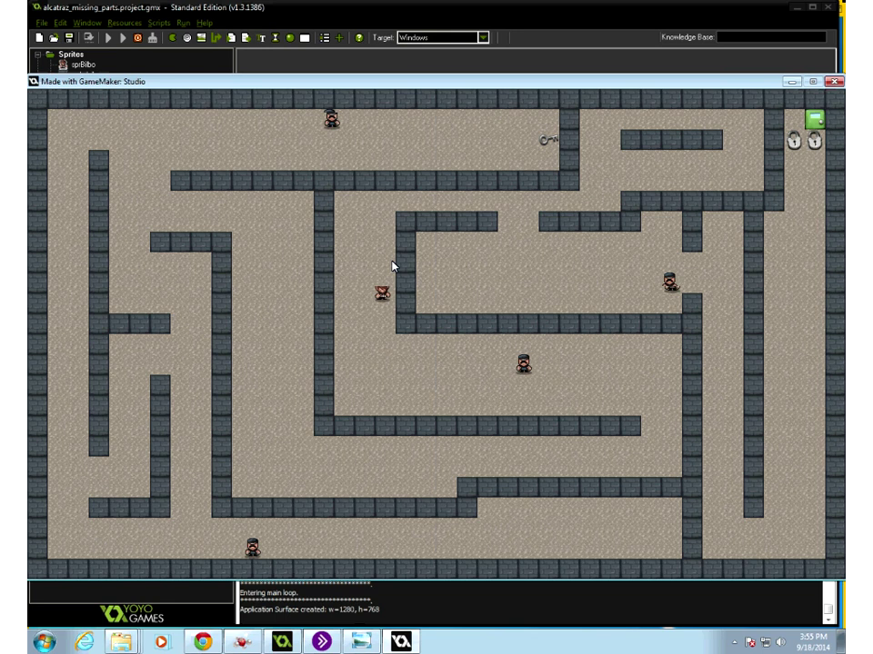
{"action": "key", "text": "Up"}
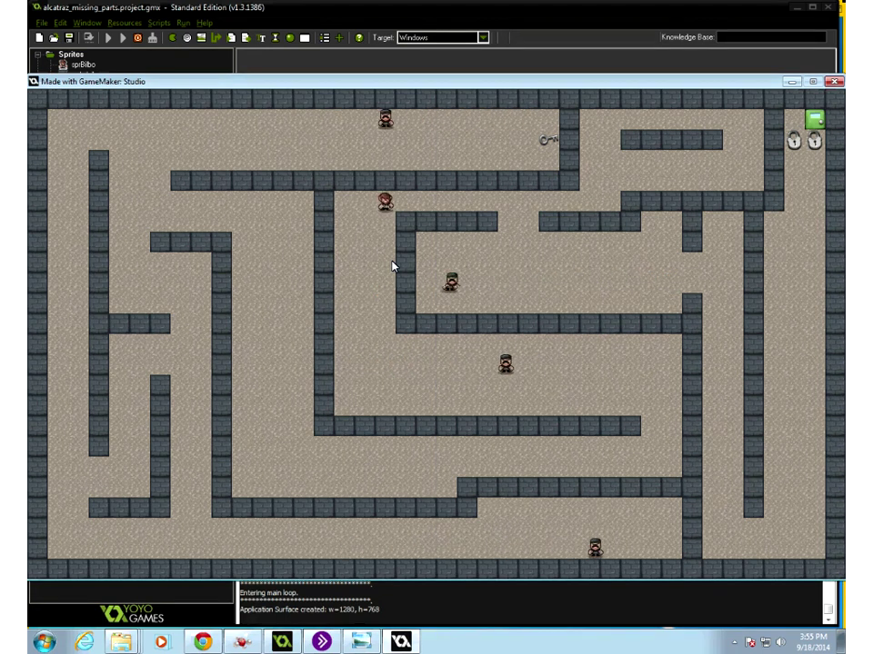
{"action": "key", "text": "Left"}
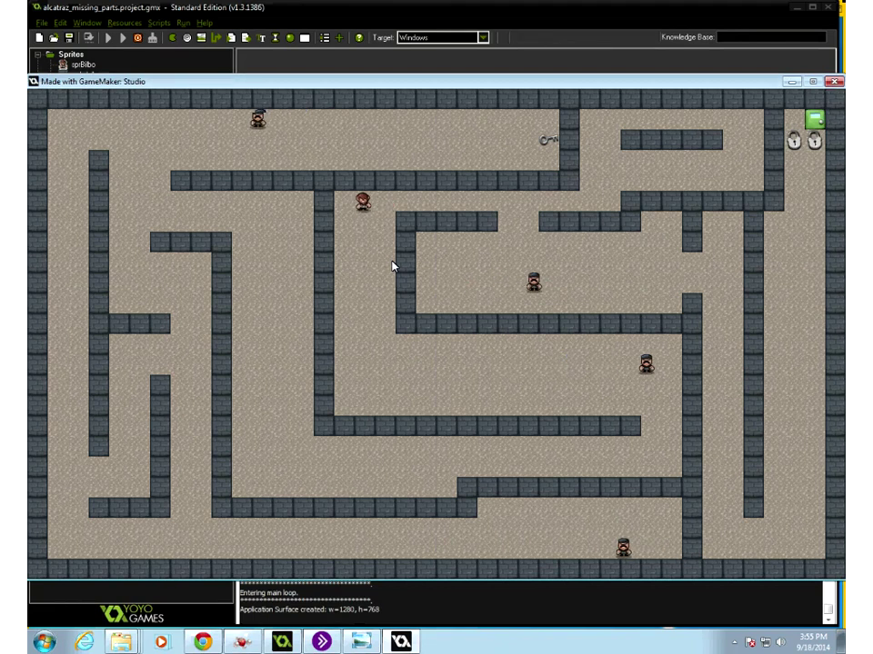
{"action": "key", "text": "Right"}
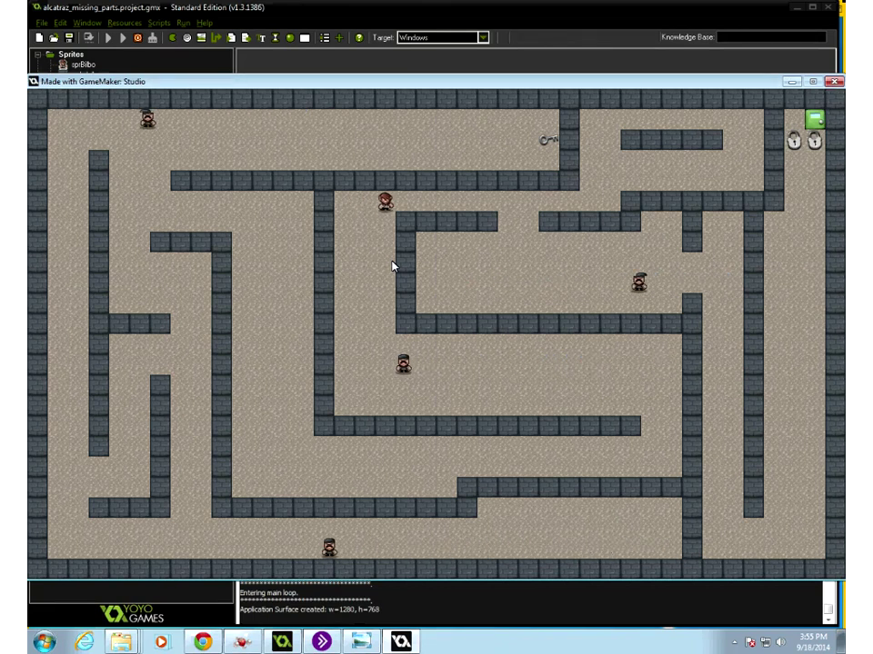
{"action": "left_click", "coordinate": [833, 83]}
In rmPrisonHalls, place an objDoor beneath the short ledge near the start and surround it with three objLock instances
{"action": "left_click", "coordinate": [84, 310]}
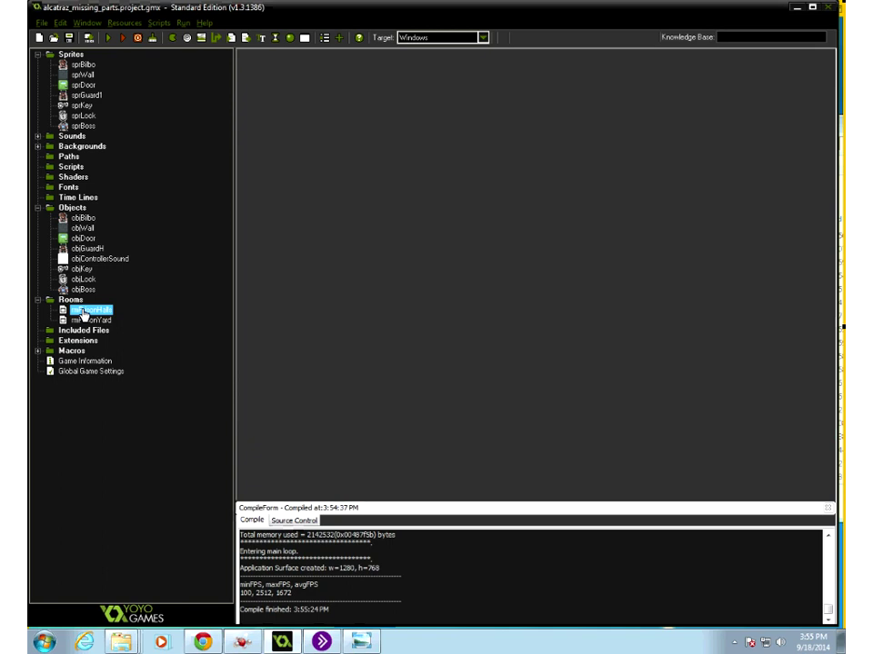
{"action": "double_click", "coordinate": [84, 314]}
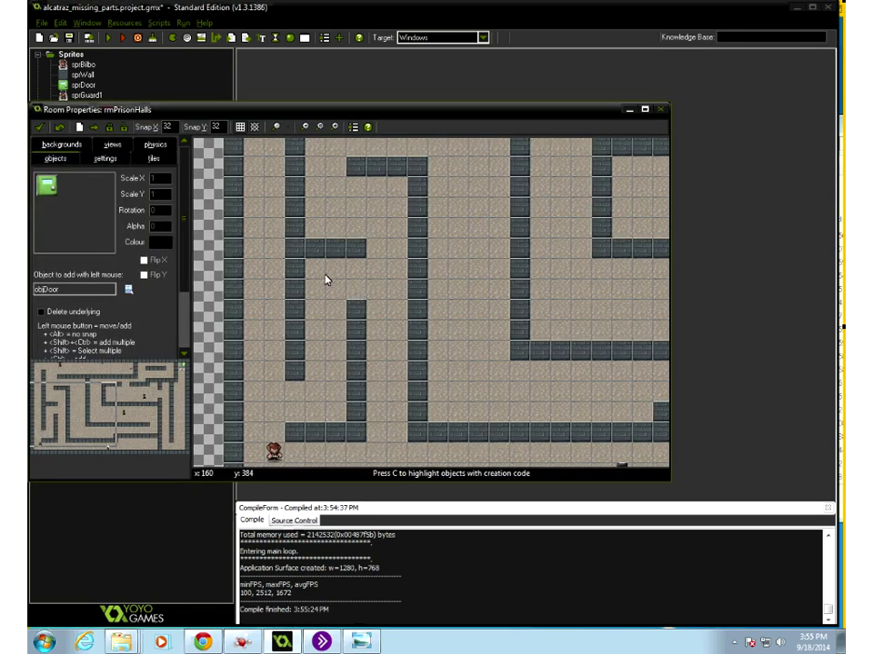
{"action": "left_click", "coordinate": [318, 272]}
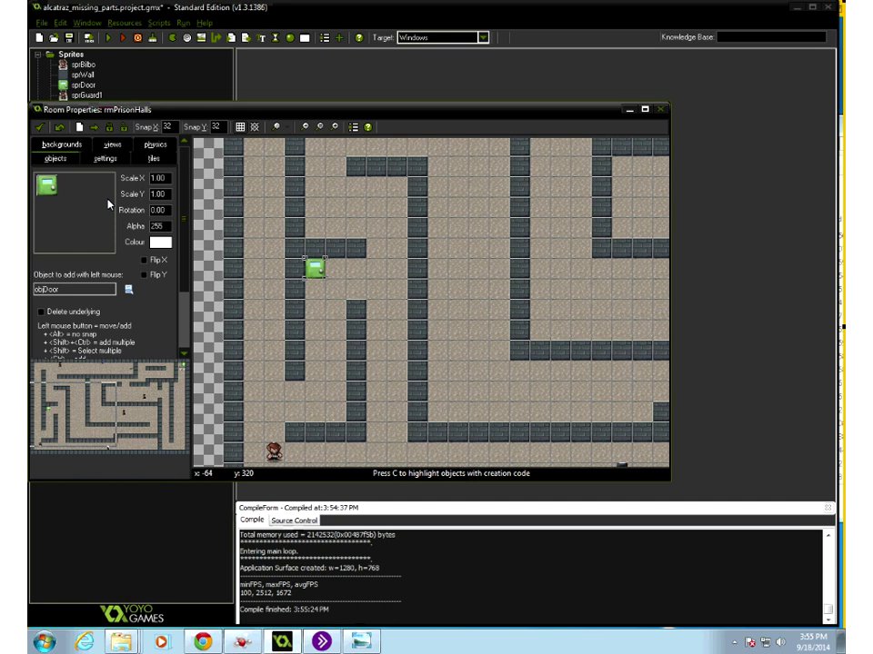
{"action": "left_click", "coordinate": [46, 185]}
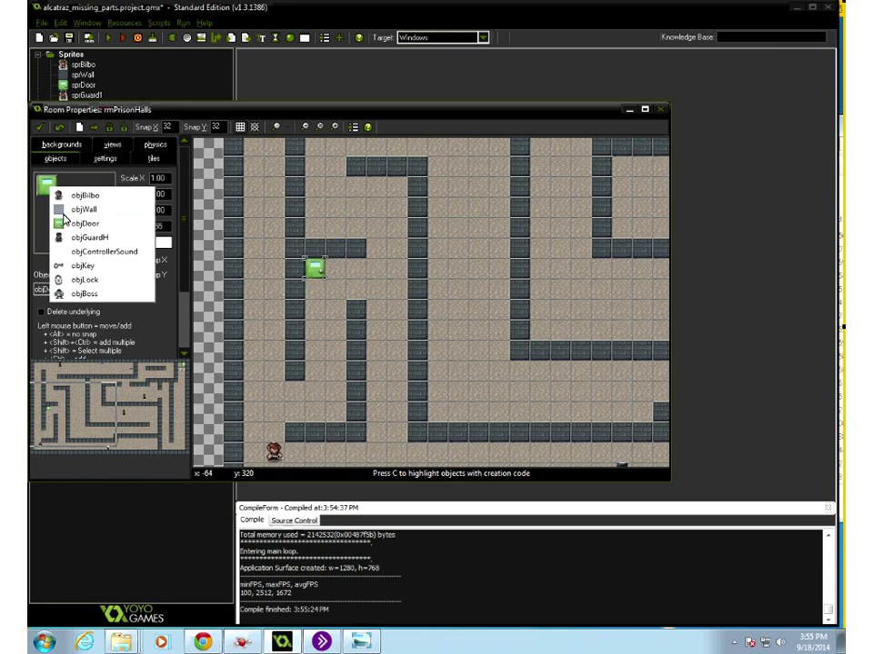
{"action": "left_click", "coordinate": [84, 280]}
{"action": "left_click", "coordinate": [314, 289]}
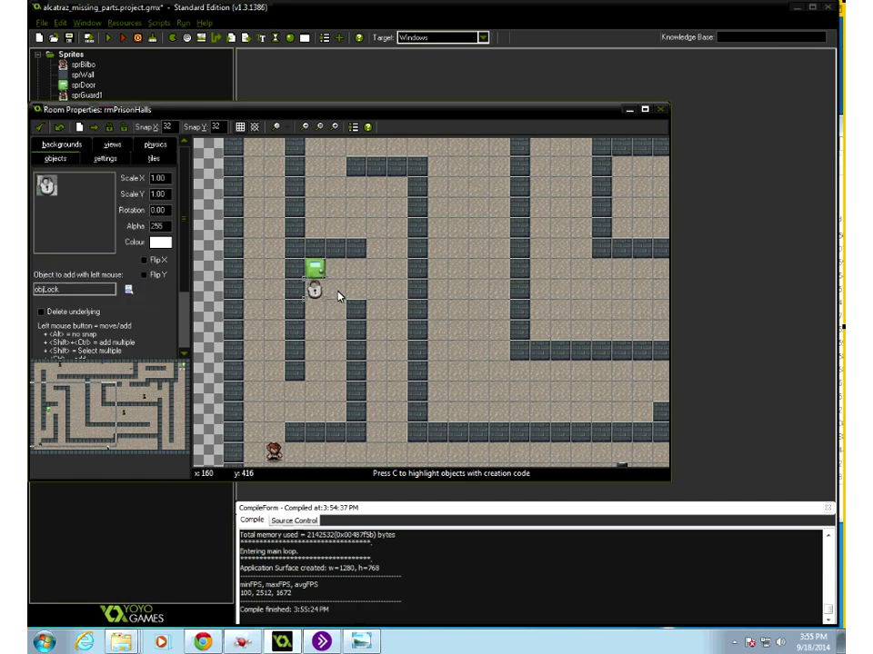
{"action": "left_click", "coordinate": [334, 289]}
{"action": "left_click", "coordinate": [335, 269]}
Place an objKey in the leftmost corridor against the outer wall, level with the new door
{"action": "left_click", "coordinate": [46, 186]}
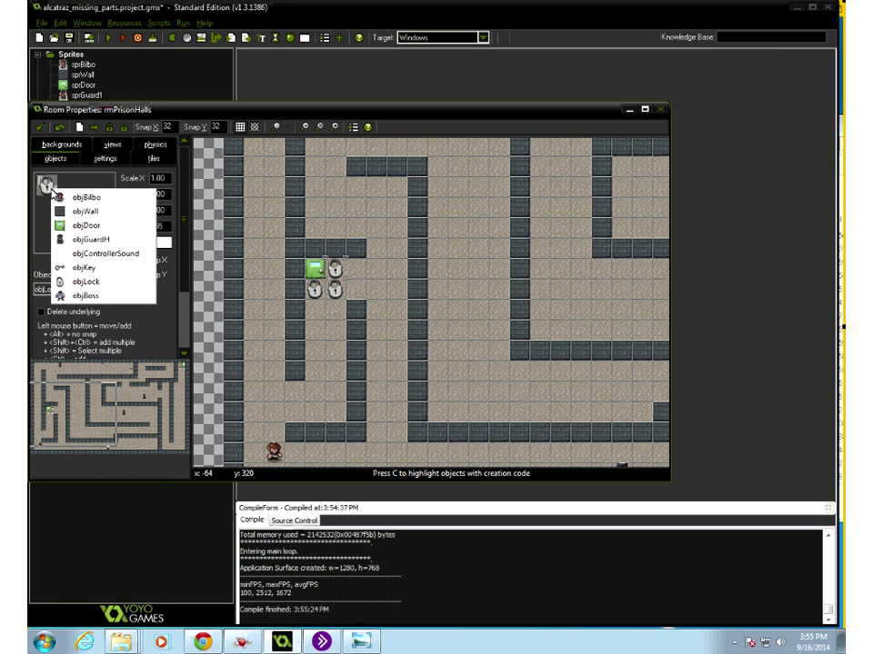
{"action": "left_click", "coordinate": [89, 268]}
{"action": "left_click", "coordinate": [253, 269]}
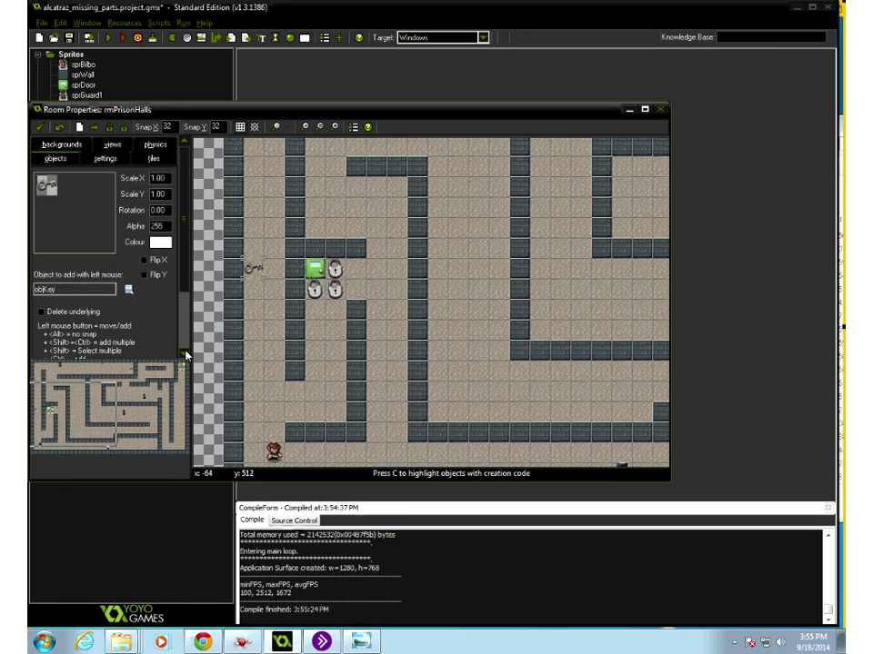
Delete three wall blocks at the corner of the narrow passage below the long upper wall, and accept the room's changes
{"action": "left_click", "coordinate": [103, 406]}
{"action": "right_click", "coordinate": [394, 307]}
{"action": "right_click", "coordinate": [395, 306]}
{"action": "right_click", "coordinate": [396, 307]}
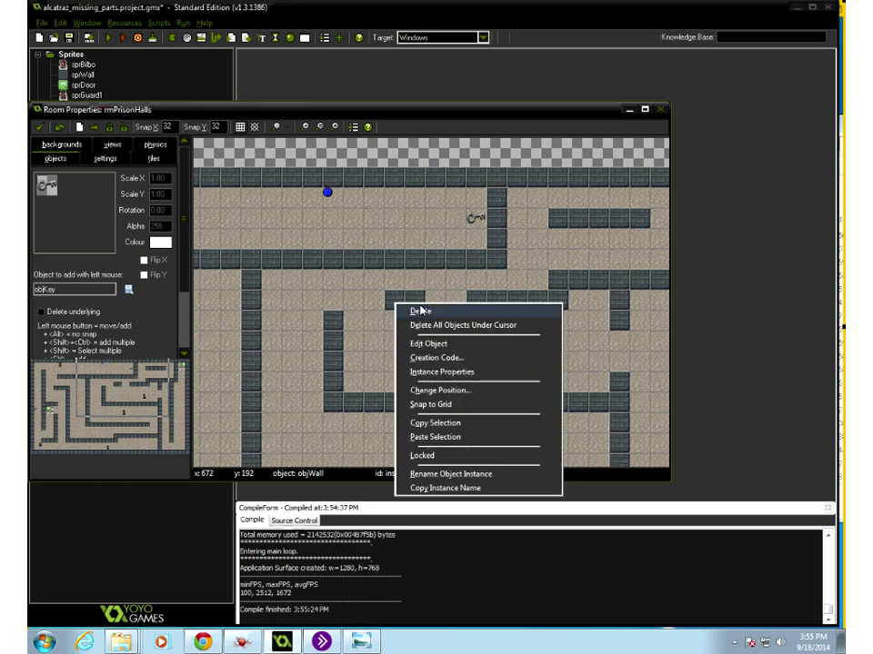
{"action": "left_click", "coordinate": [341, 283]}
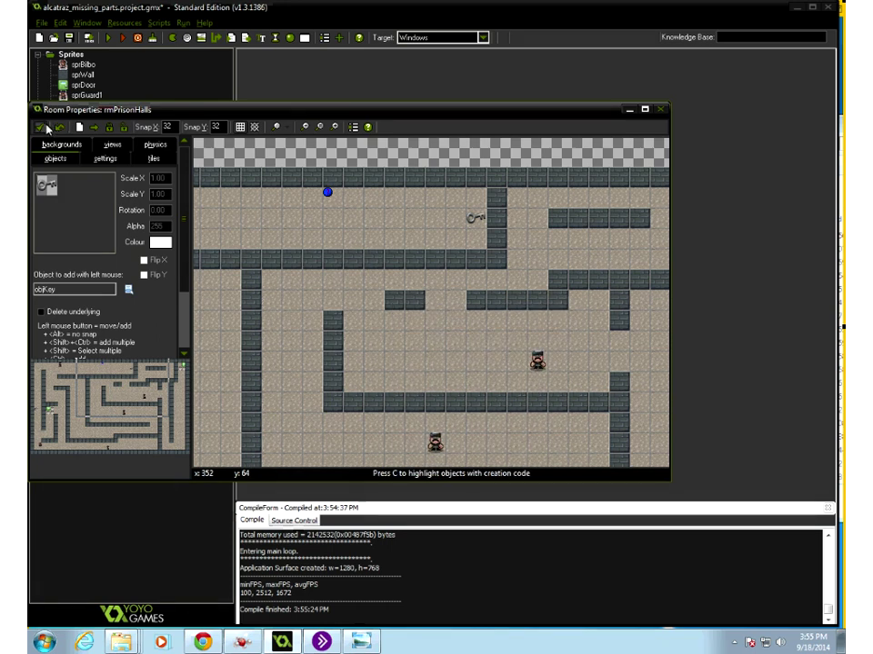
{"action": "left_click", "coordinate": [43, 127]}
Run the game, collect the key in the leftmost corridor, and take Bilbo through the locks to the new door
{"action": "left_click", "coordinate": [108, 37]}
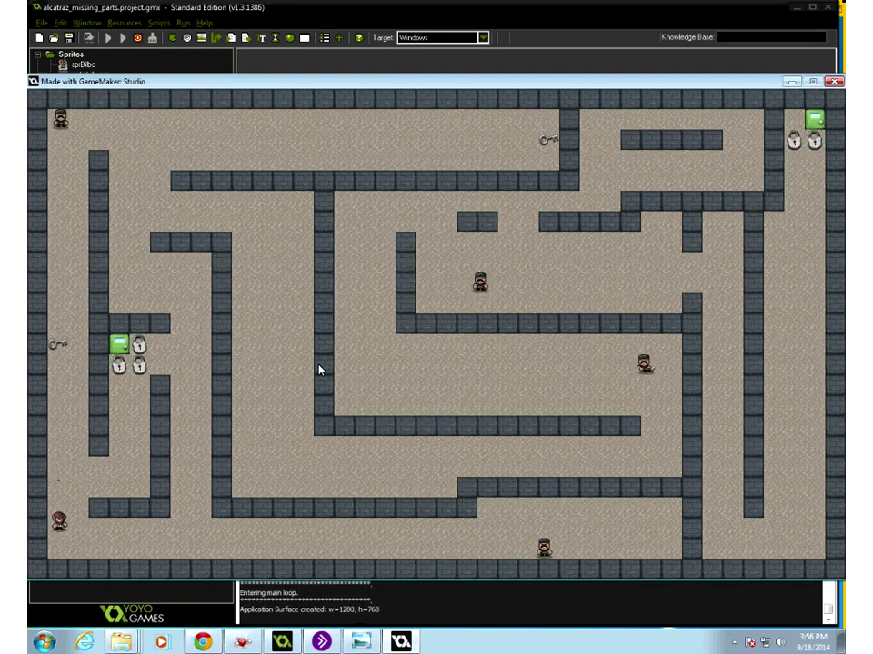
{"action": "key", "text": "Up"}
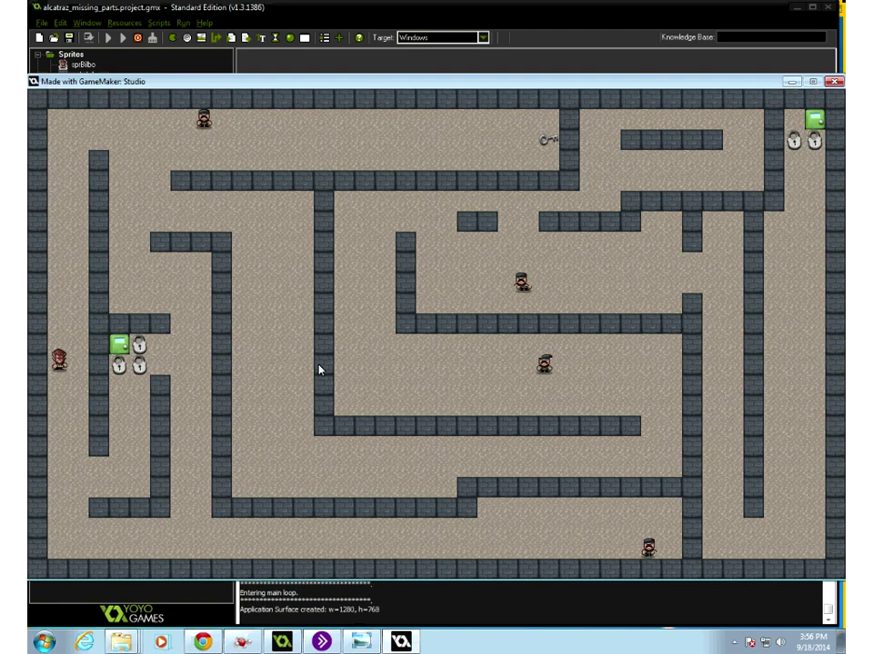
{"action": "key", "text": "Down"}
{"action": "key", "text": "Down"}
{"action": "key", "text": "Right"}
{"action": "key", "text": "Up"}
{"action": "key", "text": "Up"}
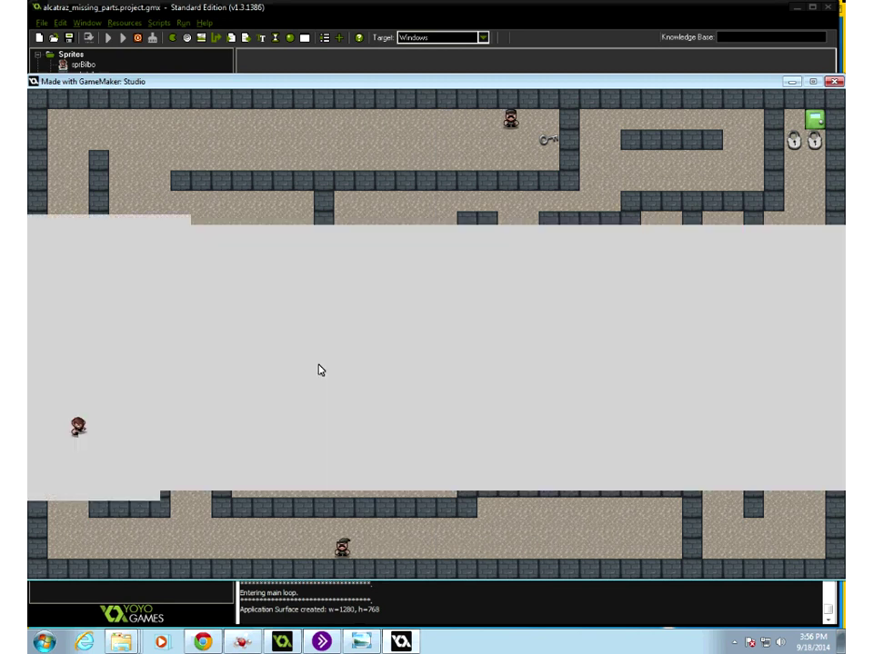
Move Bilbo around the next room to test it, and close the game
{"action": "key", "text": "Right"}
{"action": "key", "text": "Right"}
{"action": "key", "text": "Up"}
{"action": "key", "text": "Right"}
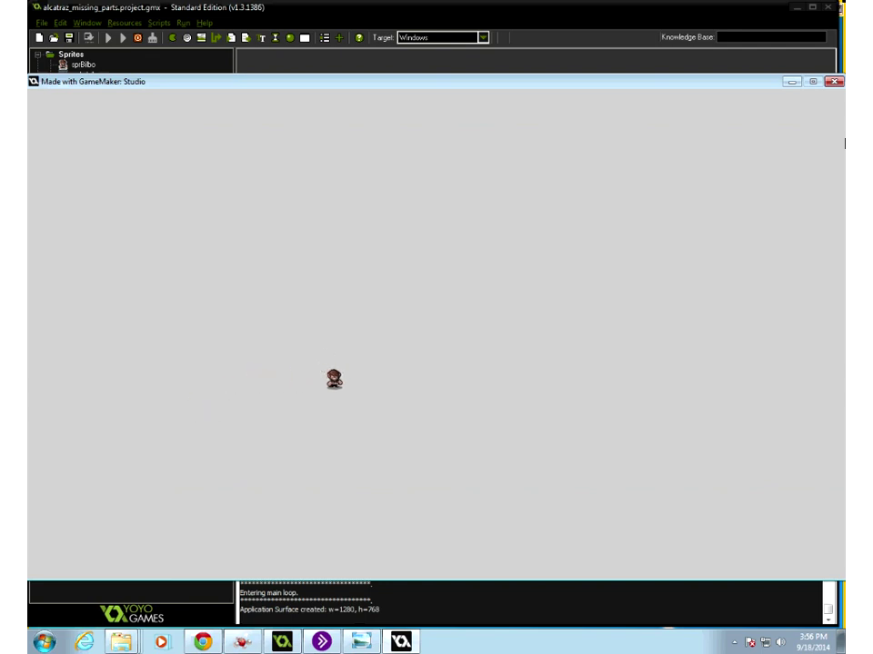
{"action": "left_click", "coordinate": [835, 83]}
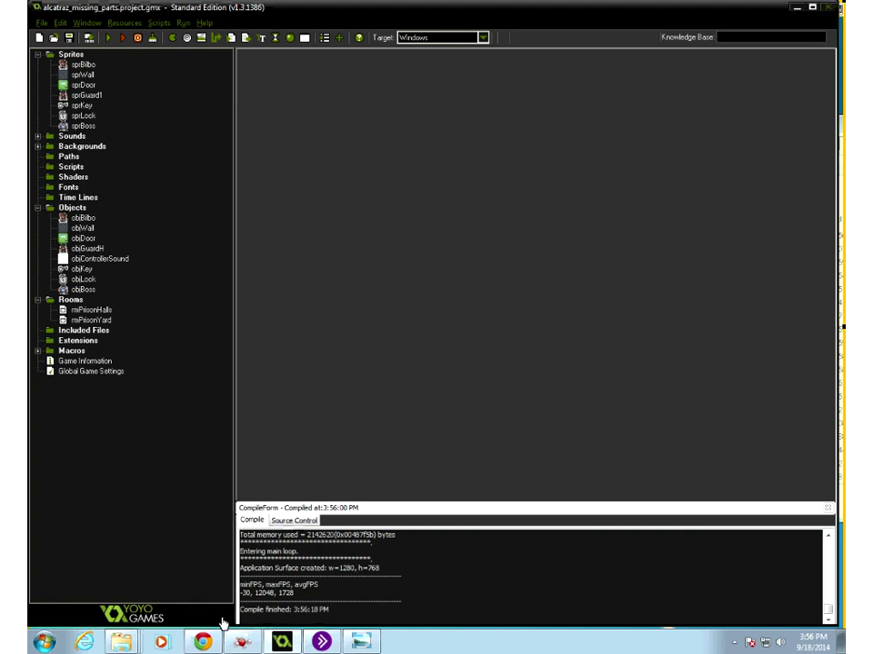
Switch to Blackboard Collaborate and post the presenter's Twitter handle in the room chat
{"action": "left_click", "coordinate": [321, 643]}
{"action": "left_click_drag", "start_coordinate": [462, 73], "coordinate": [331, 13]}
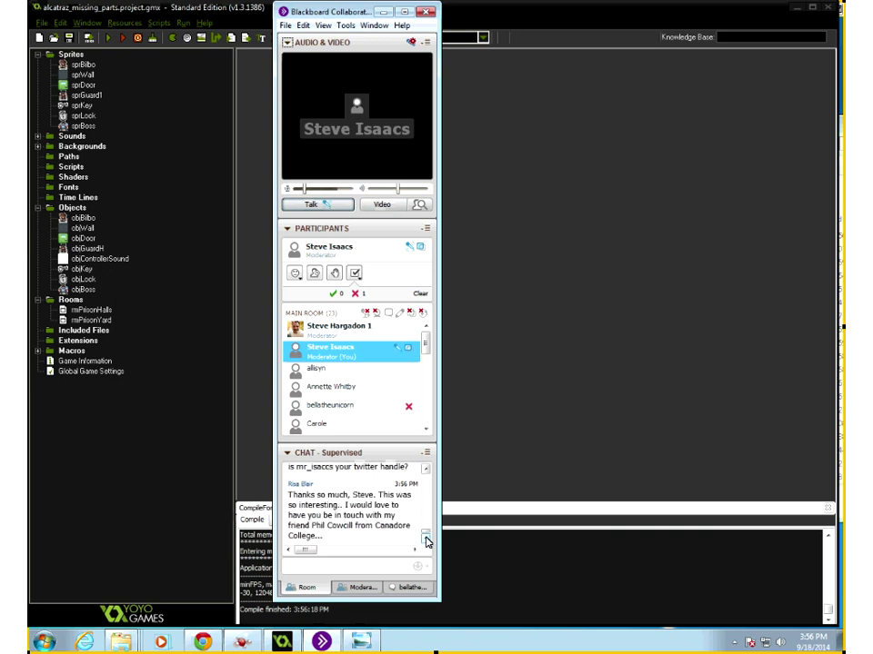
{"action": "left_click", "coordinate": [325, 564]}
{"action": "type", "text": "@"}
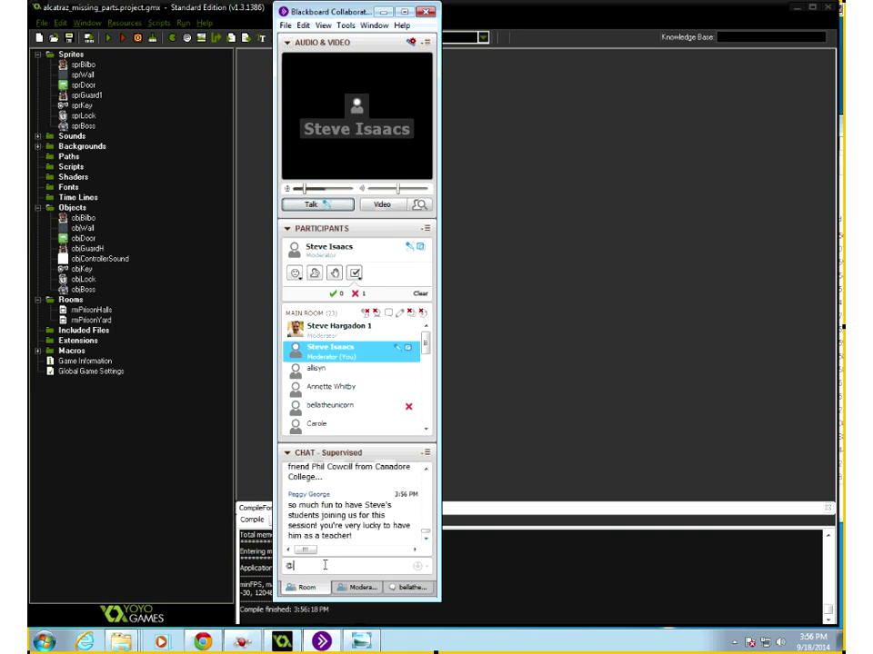
{"action": "type", "text": "mr_isaacs"}
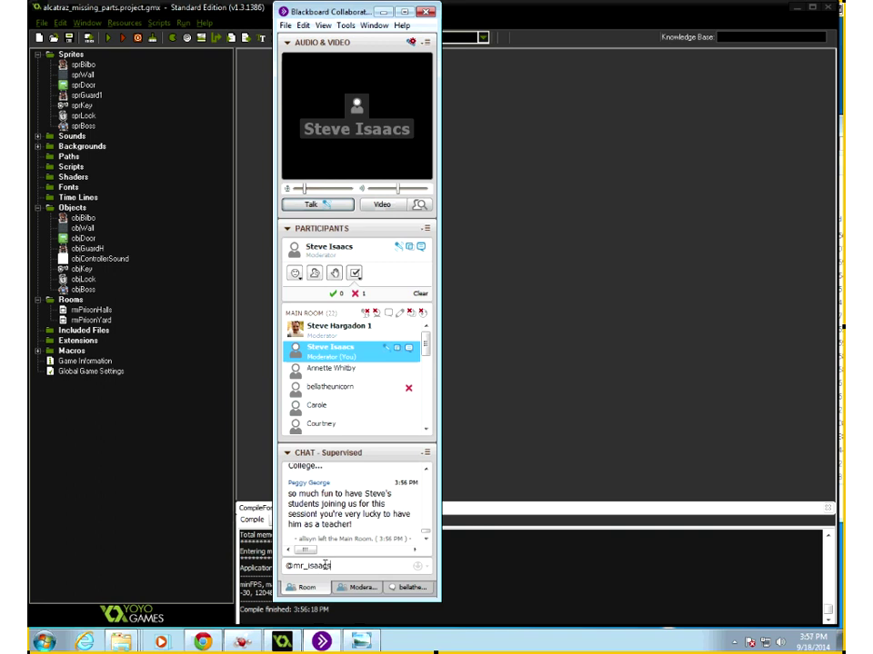
{"action": "key", "text": "Return"}
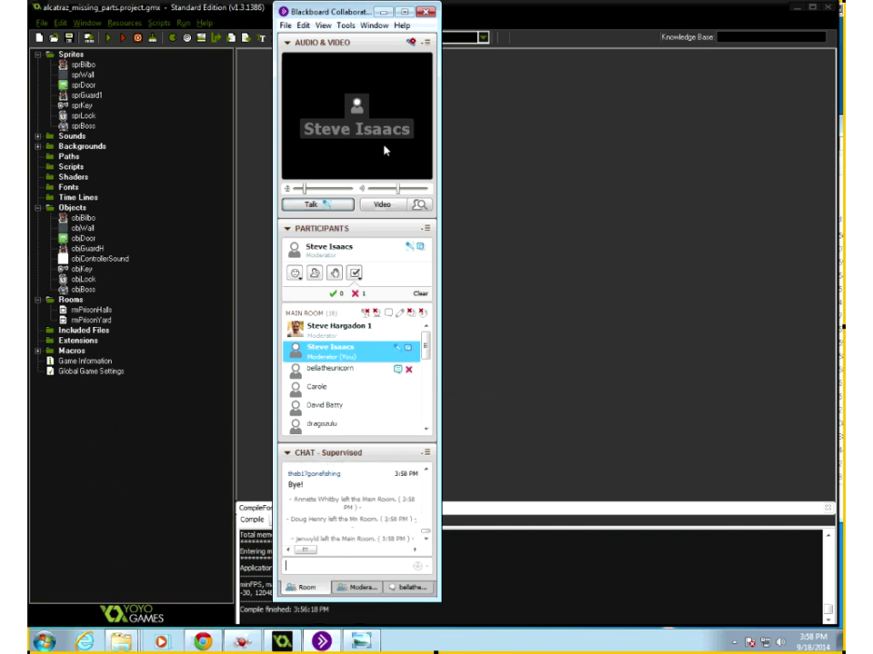
Leave the Blackboard Collaborate session and confirm leaving
{"action": "left_click", "coordinate": [424, 11]}
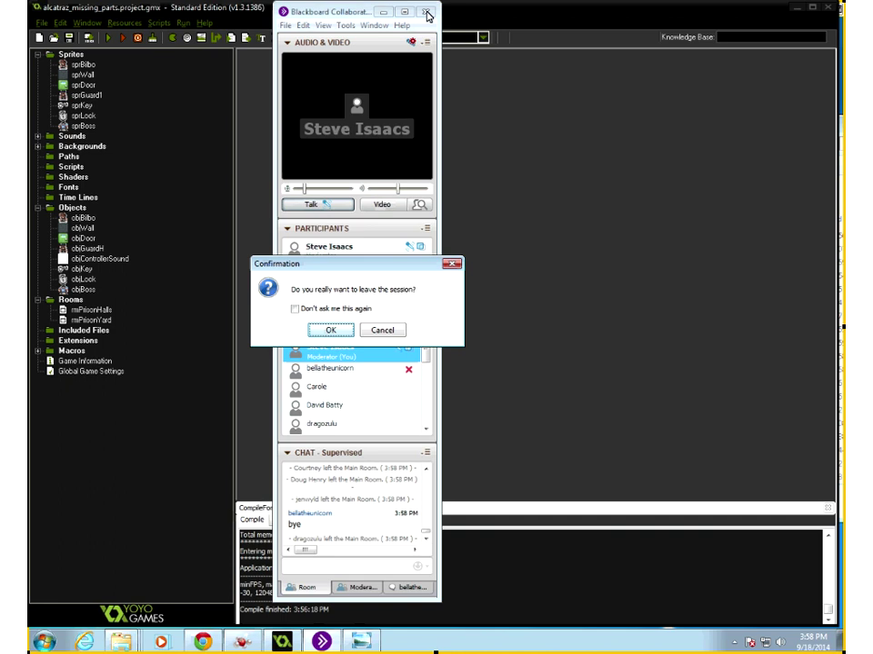
{"action": "left_click", "coordinate": [330, 331]}
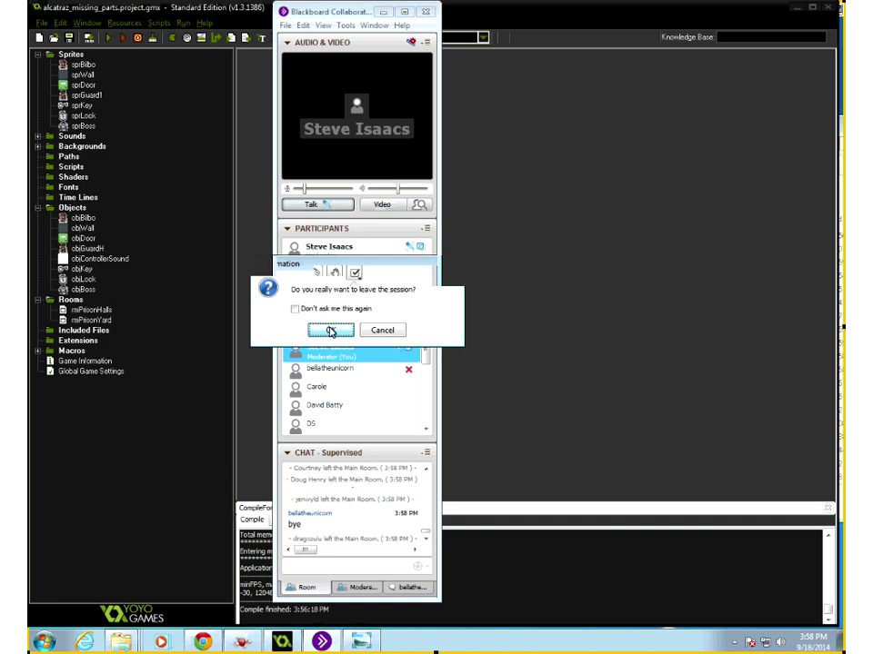